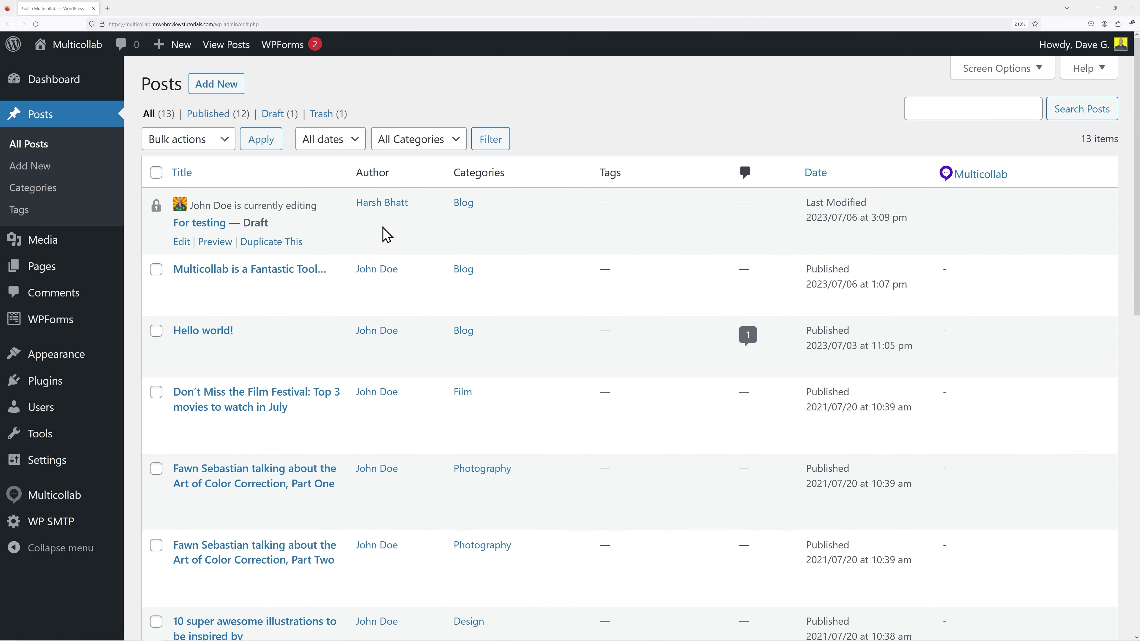
- Open the 'For testing' draft from All Posts in the block editor
click(203, 223)
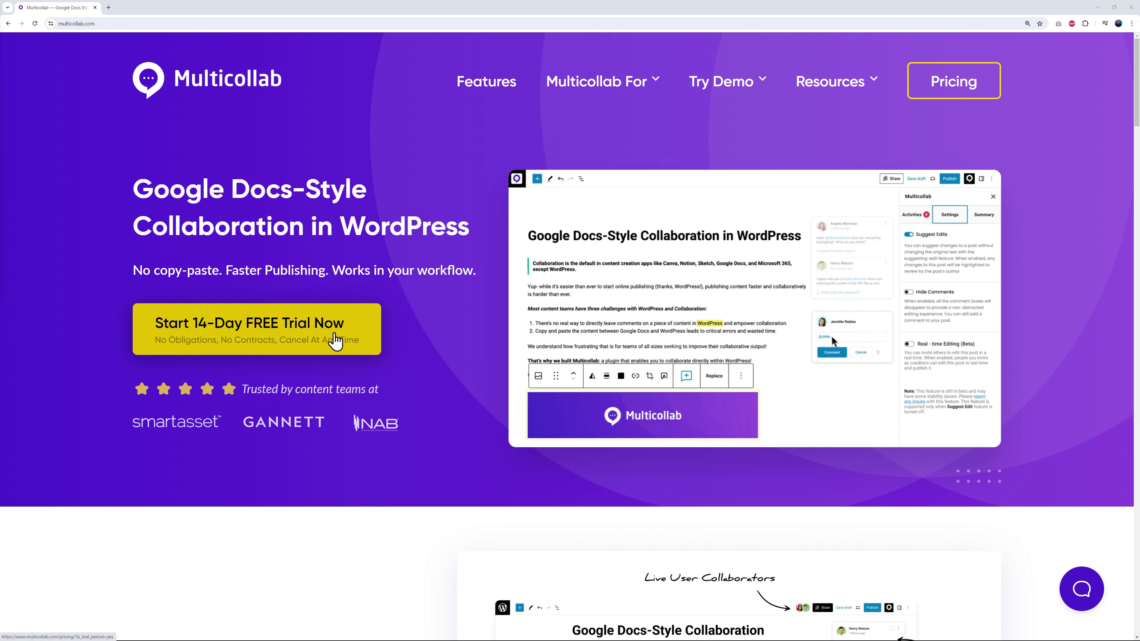
- Check the Try Demo options on multicollab.com, then go to the pricing page
click(770, 81)
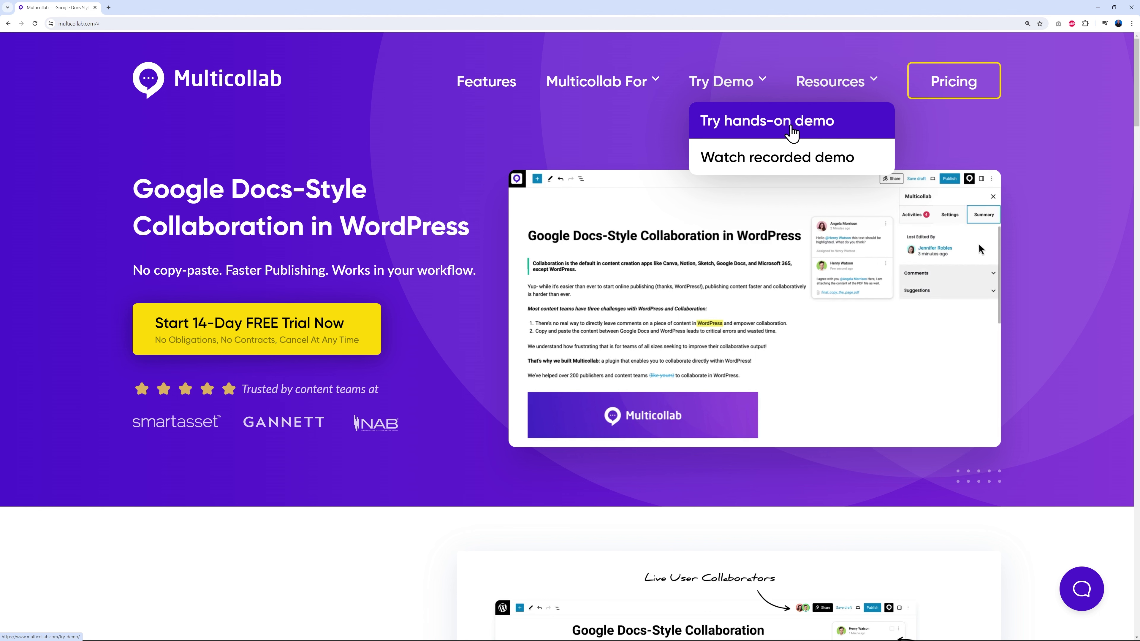
click(964, 95)
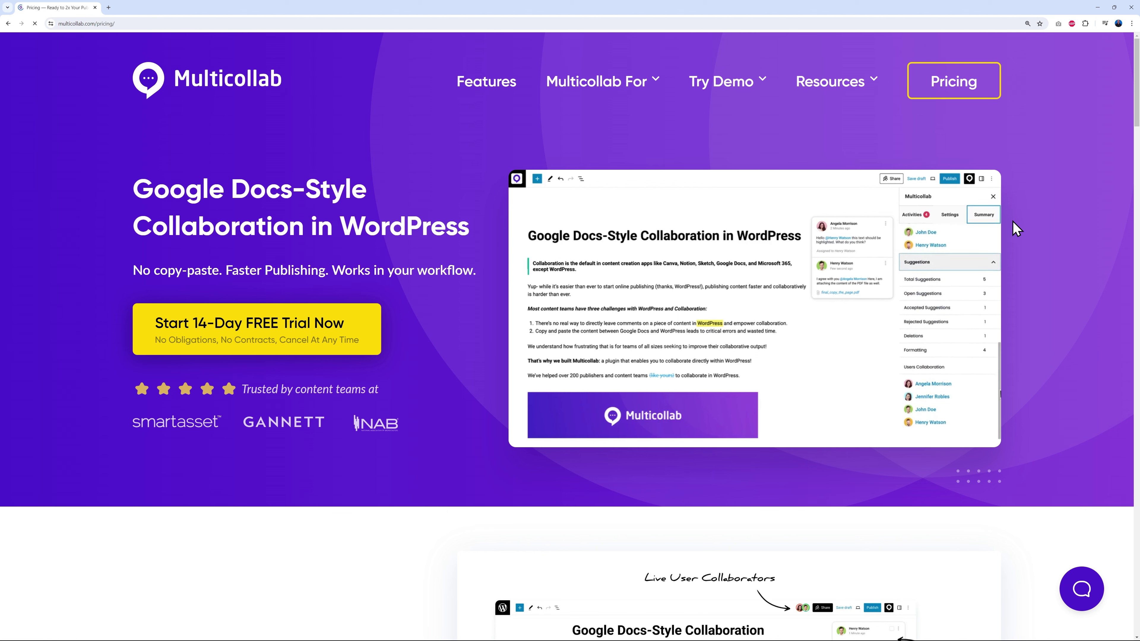
- Scroll through the Lite, Pro and Enterprise plan cards to compare features
scroll(1028, 237, down, 5)
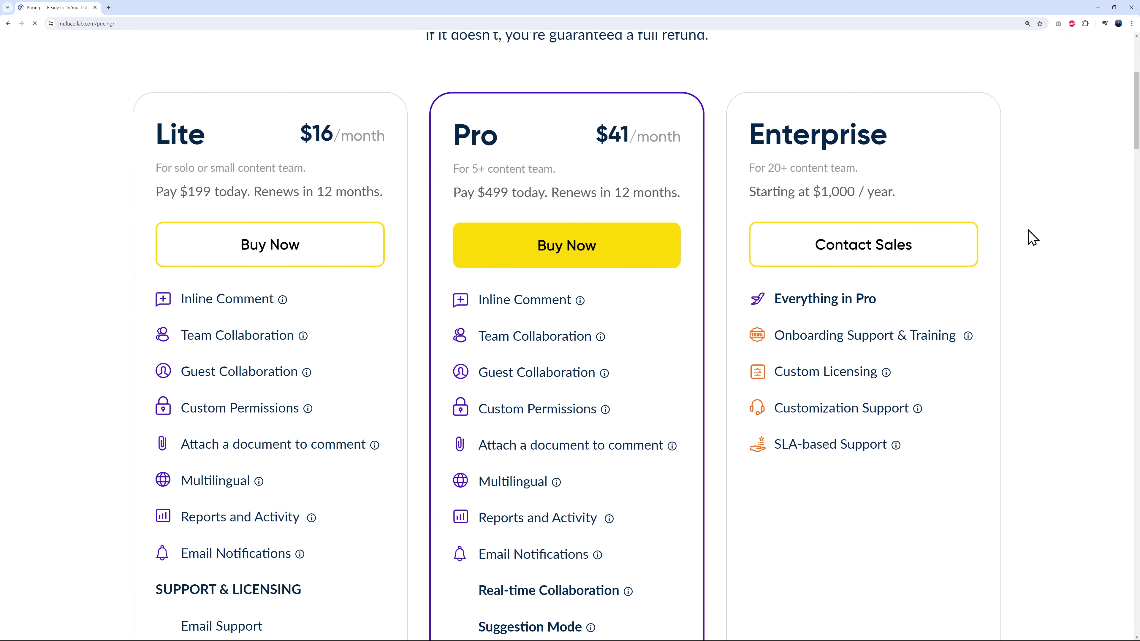
scroll(1032, 236, down, 1)
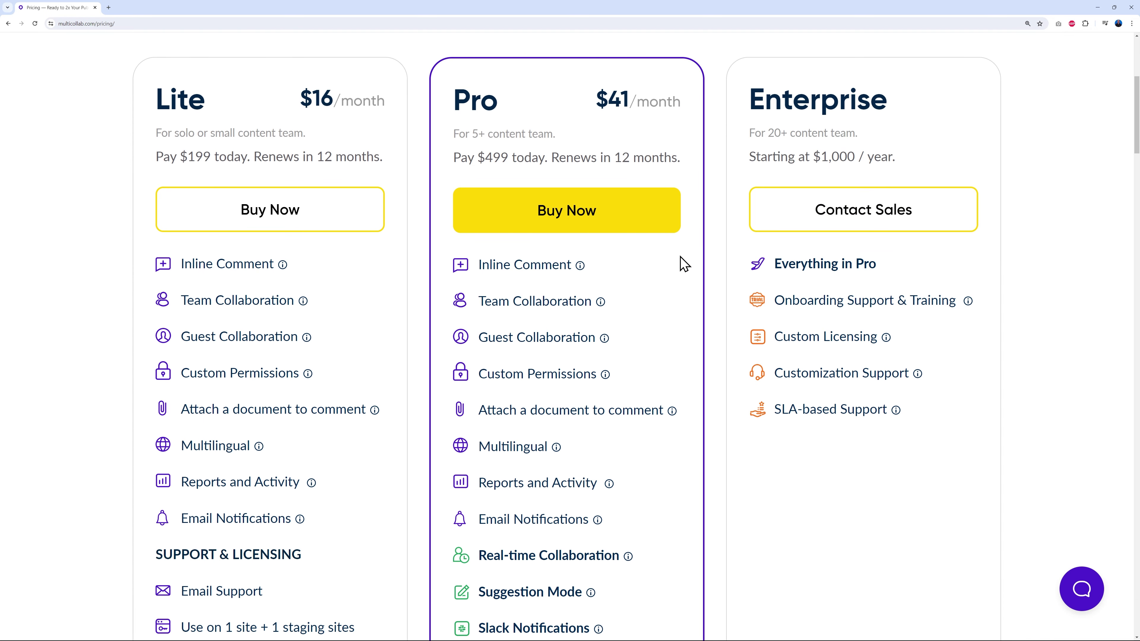
scroll(715, 323, down, 3)
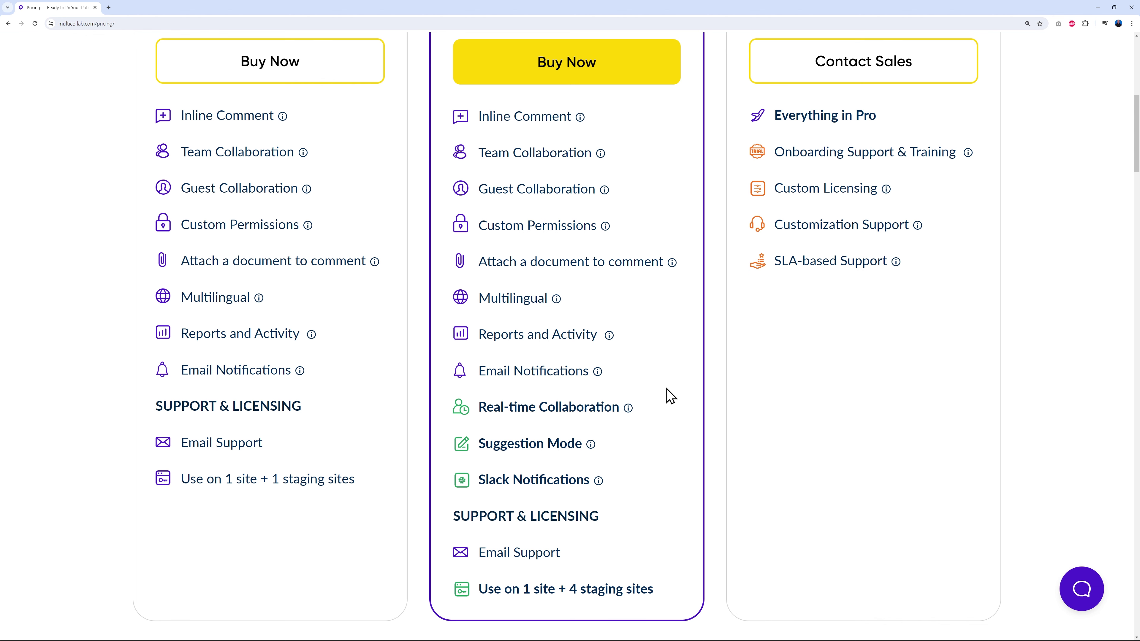
scroll(725, 478, up, 4)
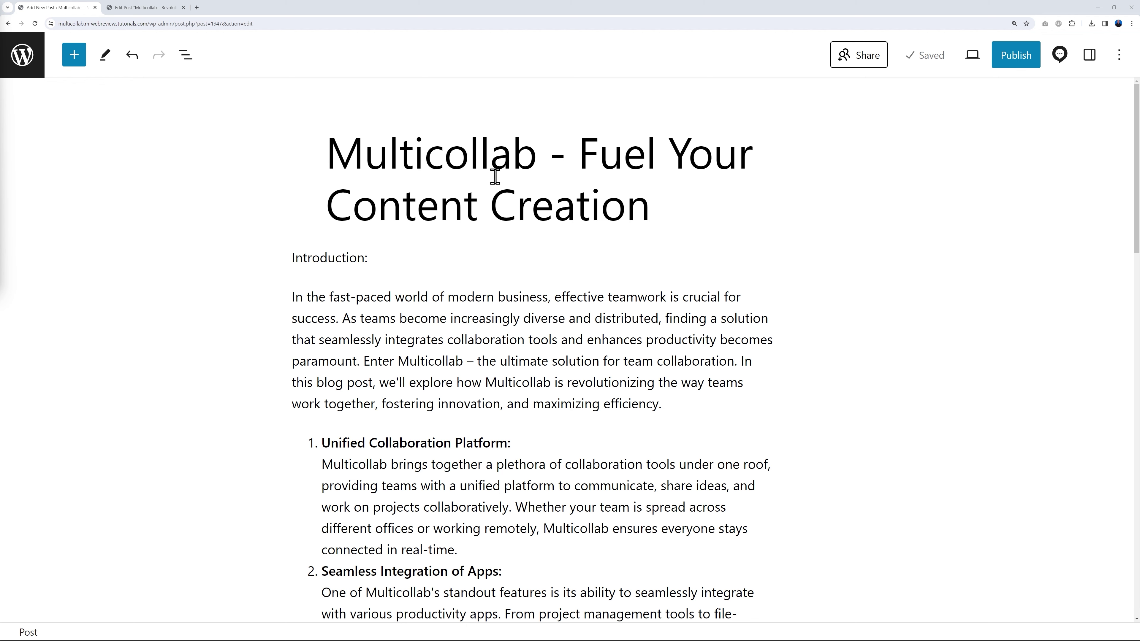
- Share the post with the administrator as Coeditor, with Notify people ticked
click(849, 62)
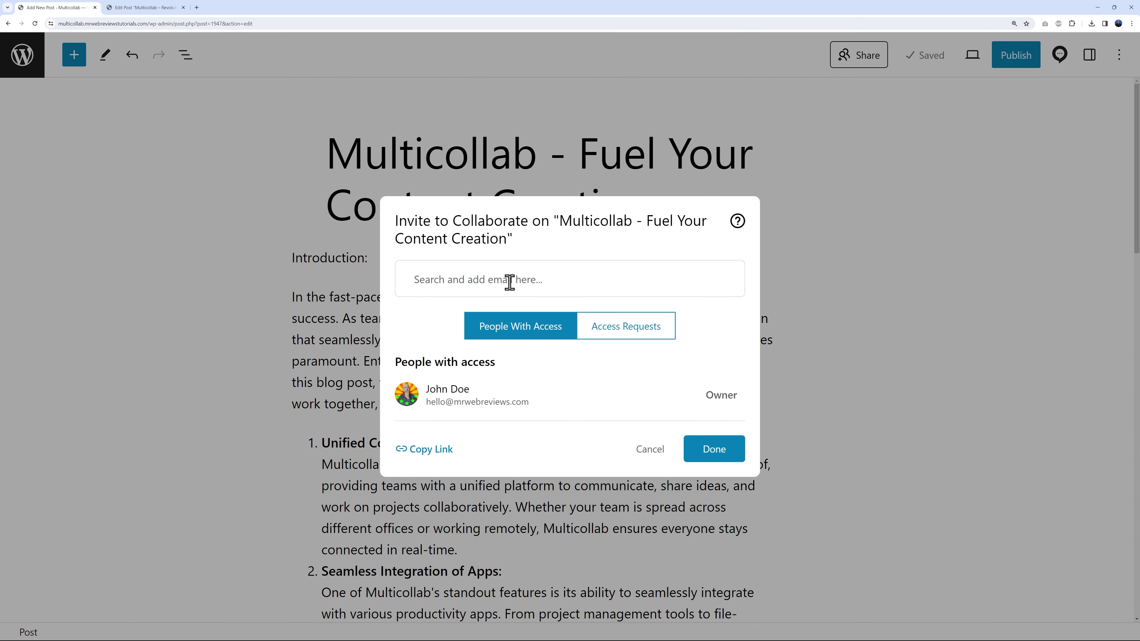
click(508, 283)
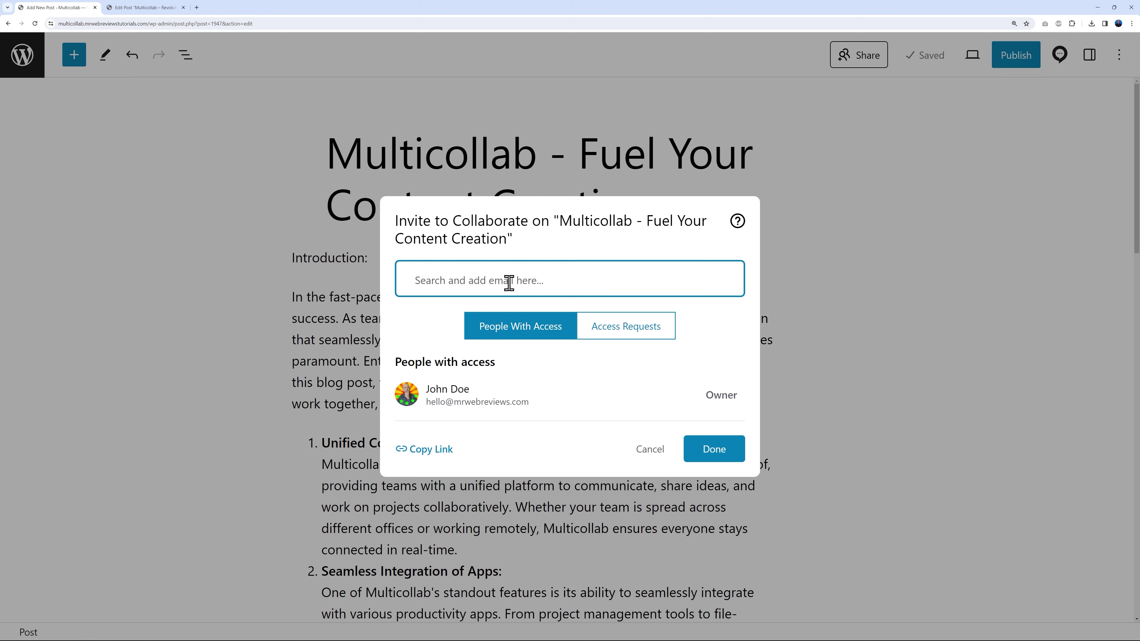
scroll(543, 372, down, 3)
scroll(542, 372, up, 3)
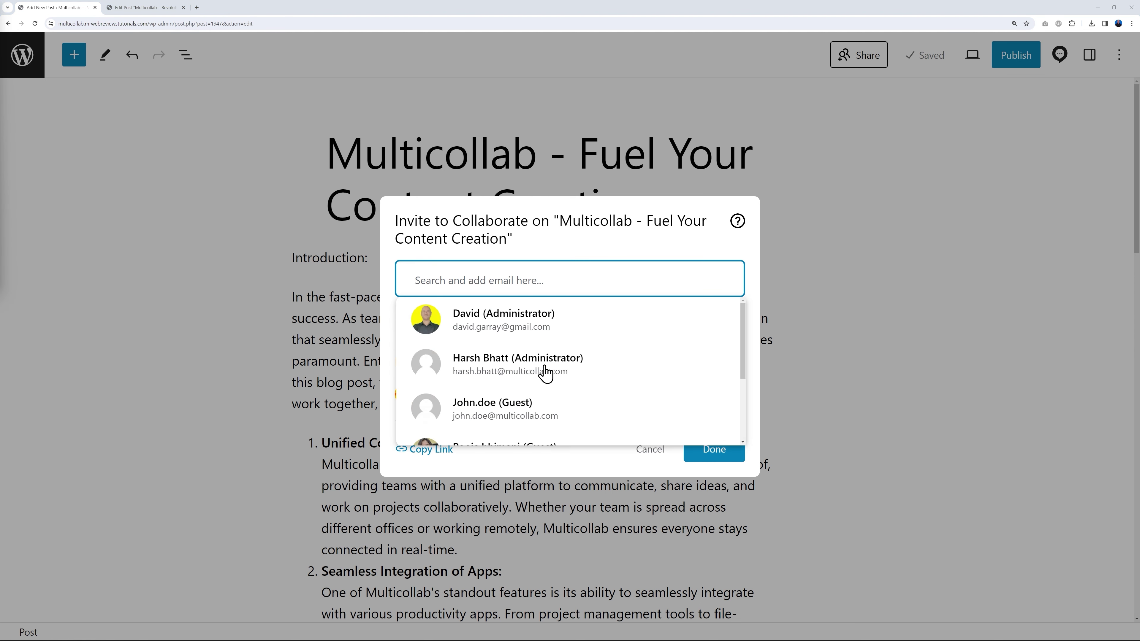
click(524, 337)
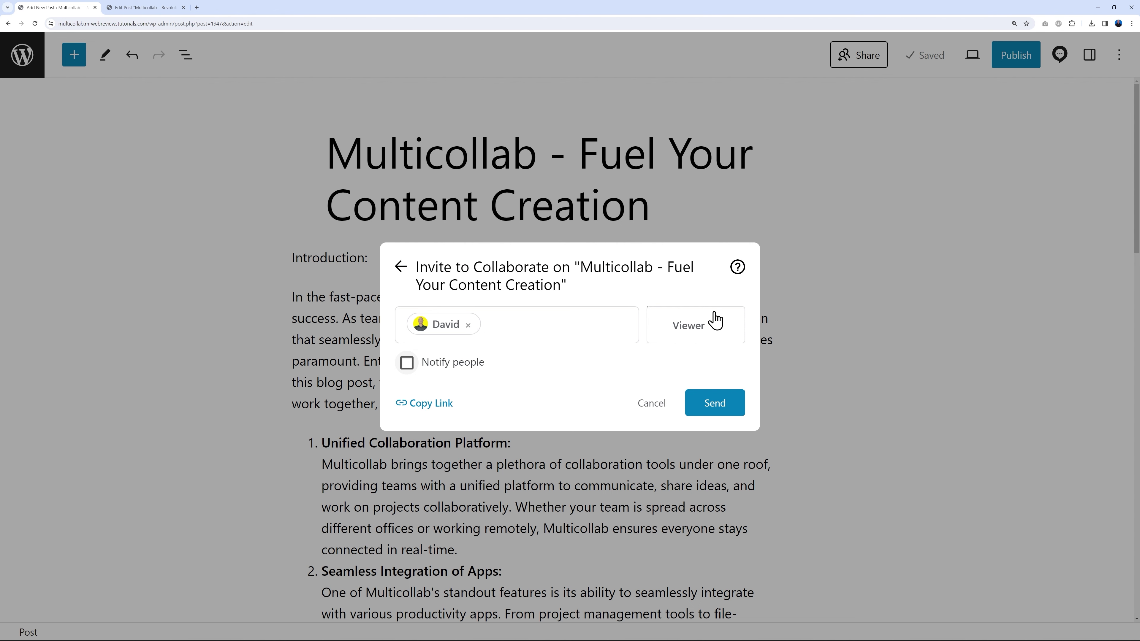
click(708, 338)
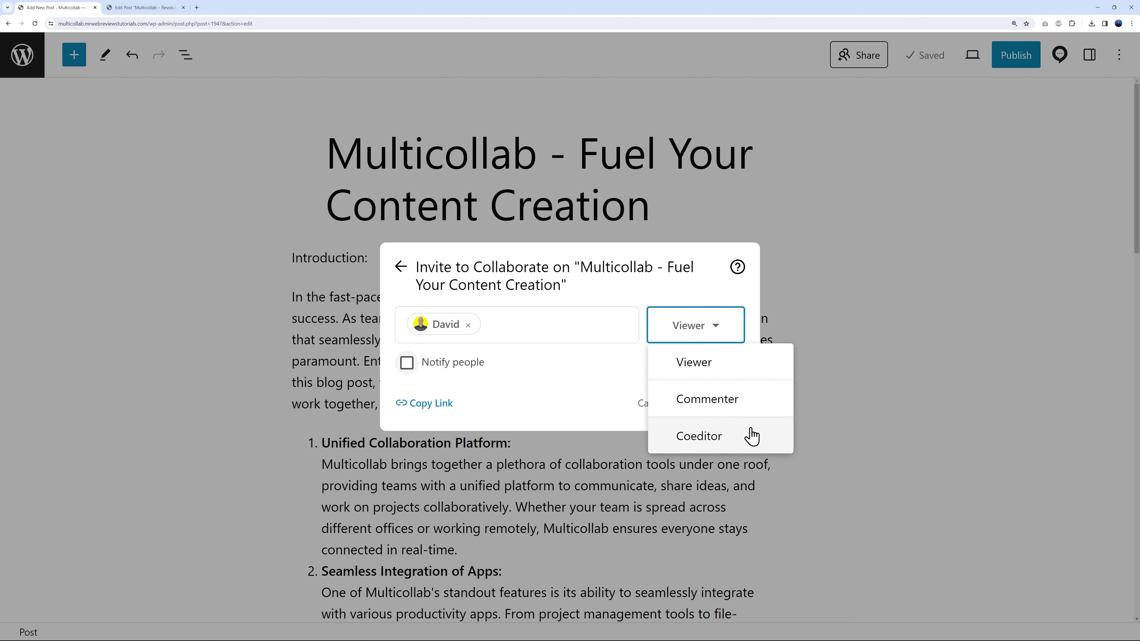
click(736, 439)
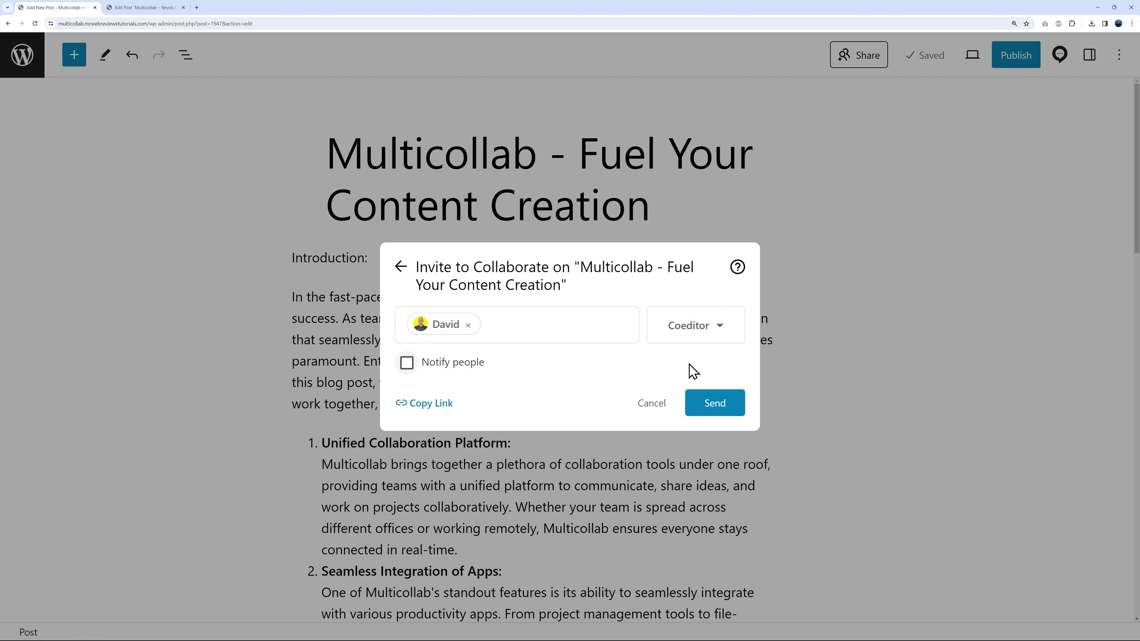
click(407, 363)
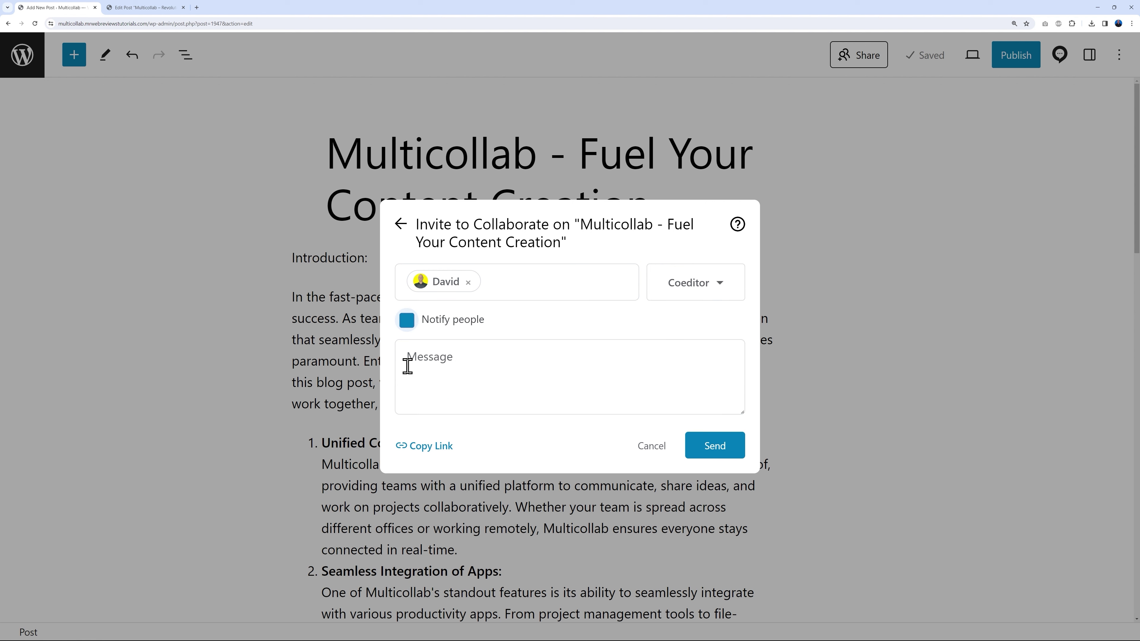
- Paste the prepared invitation message into the invitation's Message box
click(445, 369)
text(Hi Dave, I would need your help with this blog post. Care to join it. Thanks)
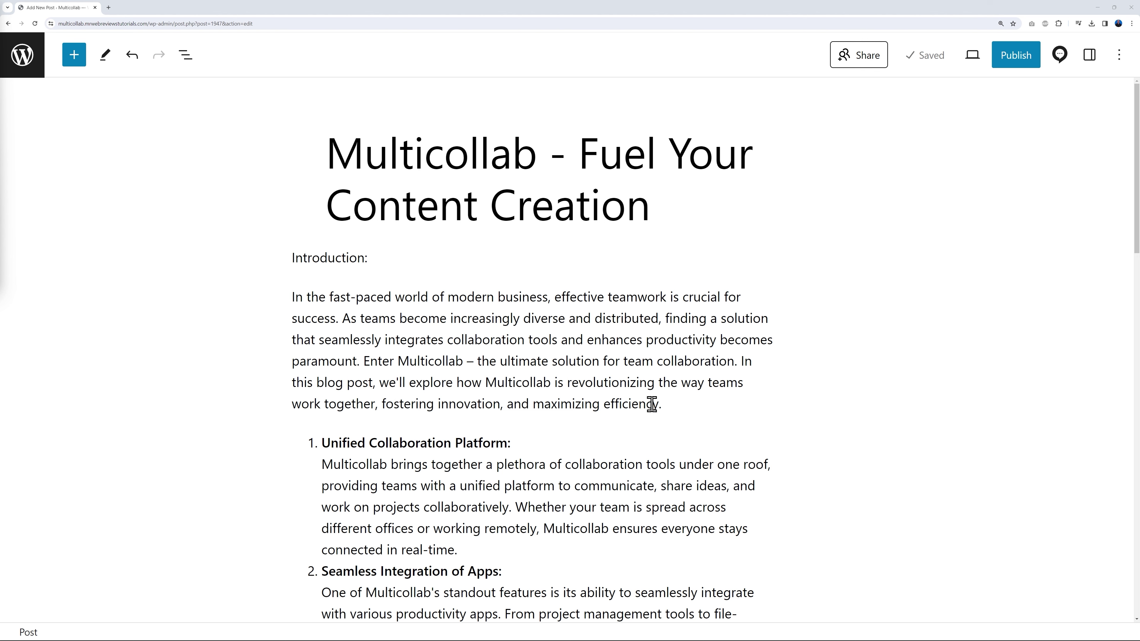
- Comment on 'fostering innovation', mentioning a colleague: 'This sounds a little bit too cliche...'
drag(383, 404, 501, 404)
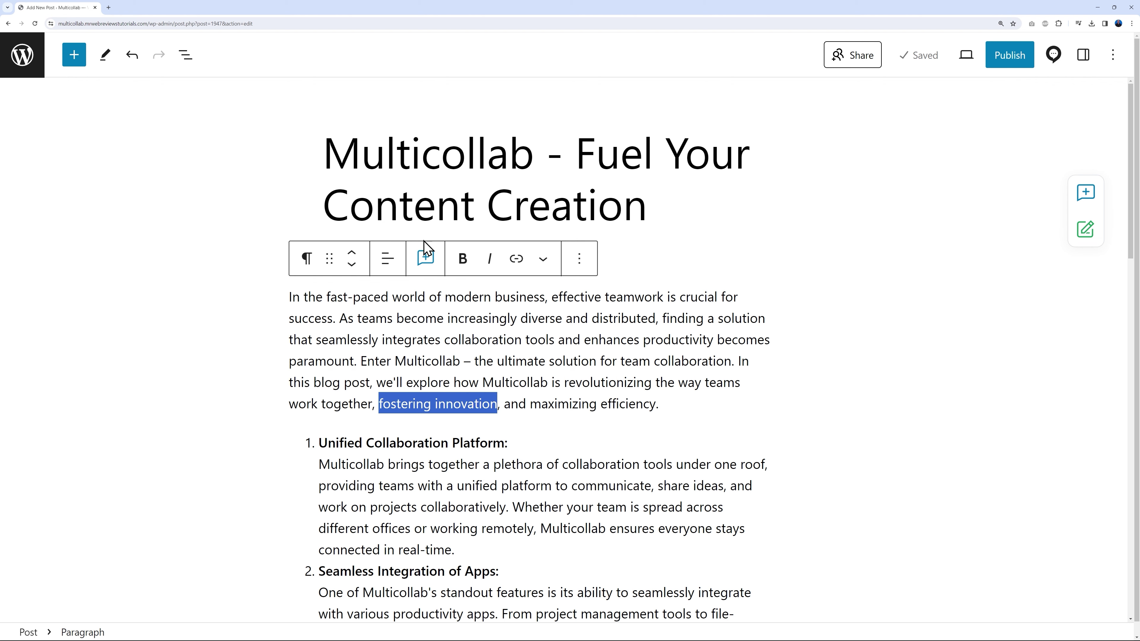
click(427, 263)
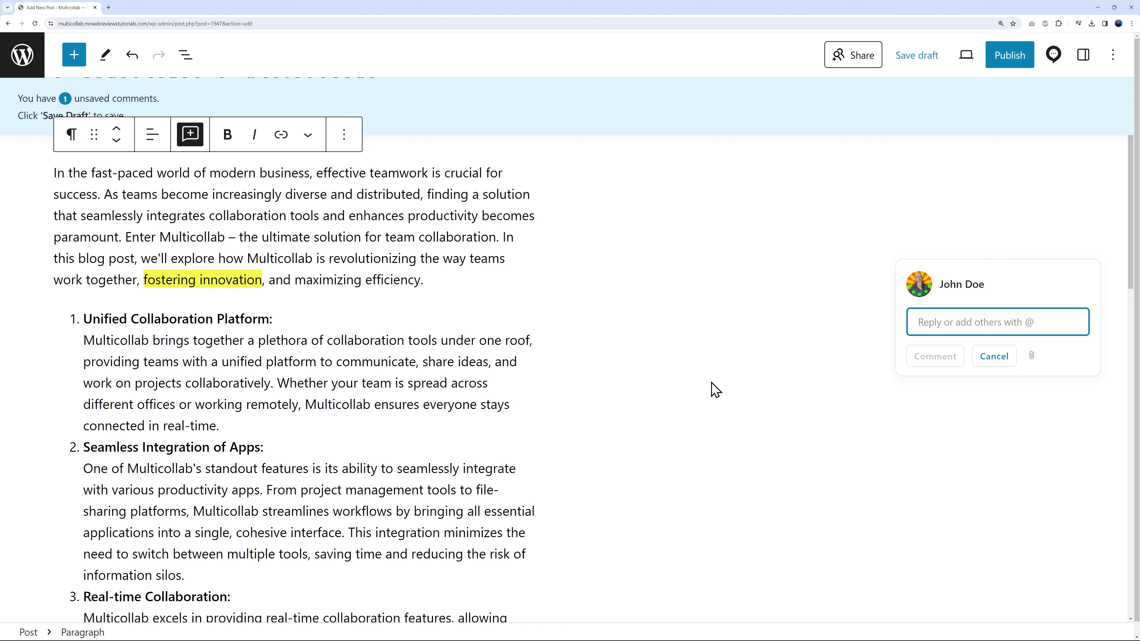
text(@david)
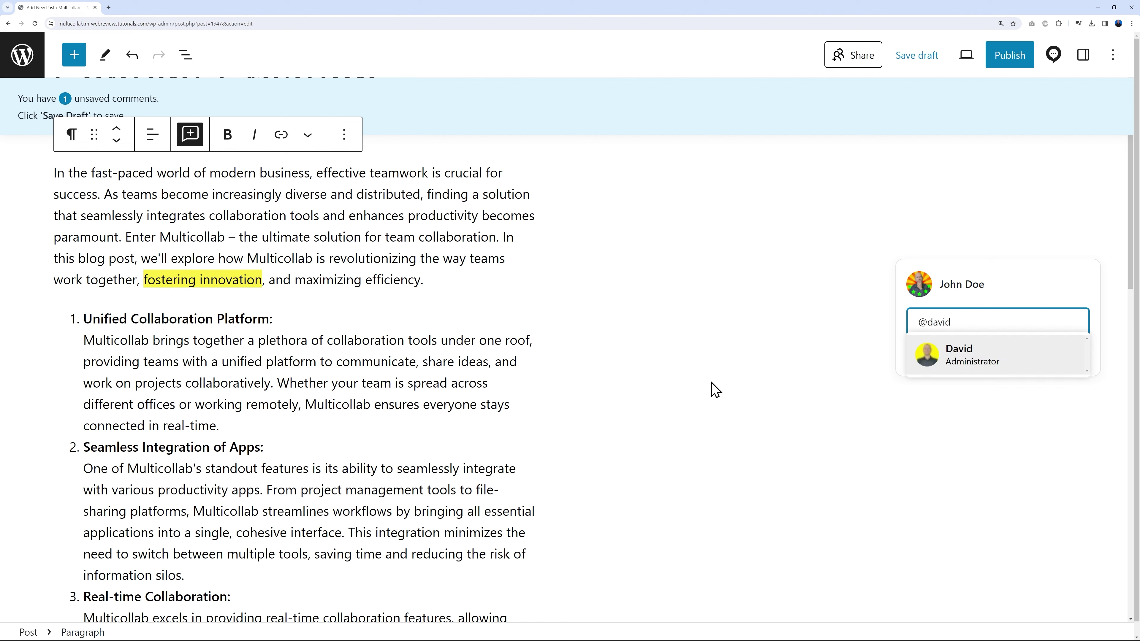
click(954, 358)
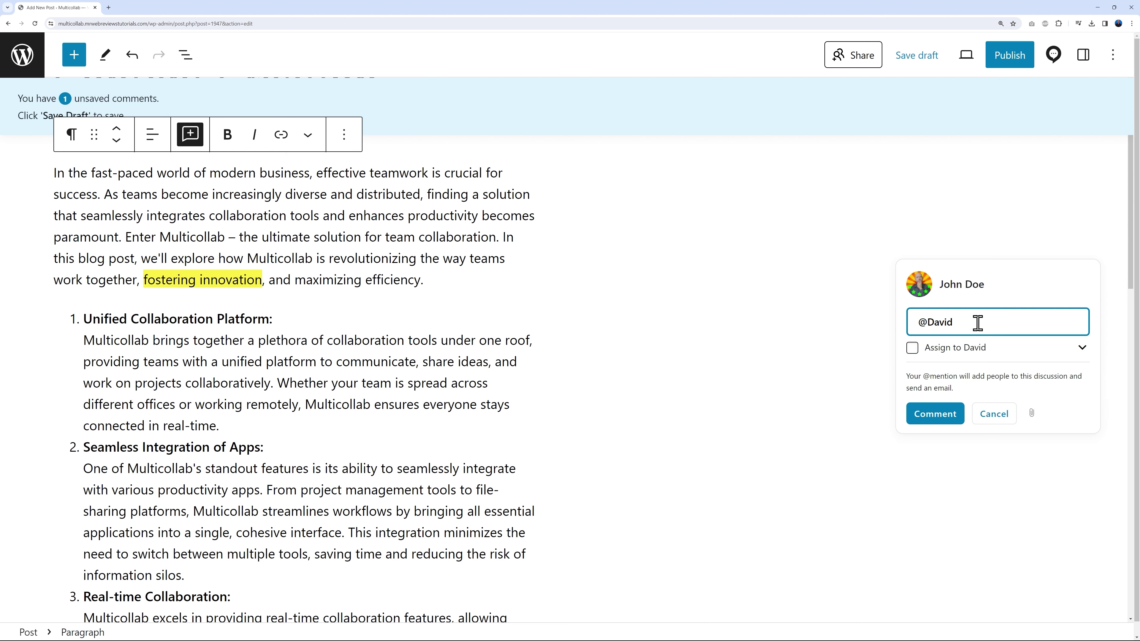
text(This sounds a little bit too cliche. Can you think of another way of saying it?)
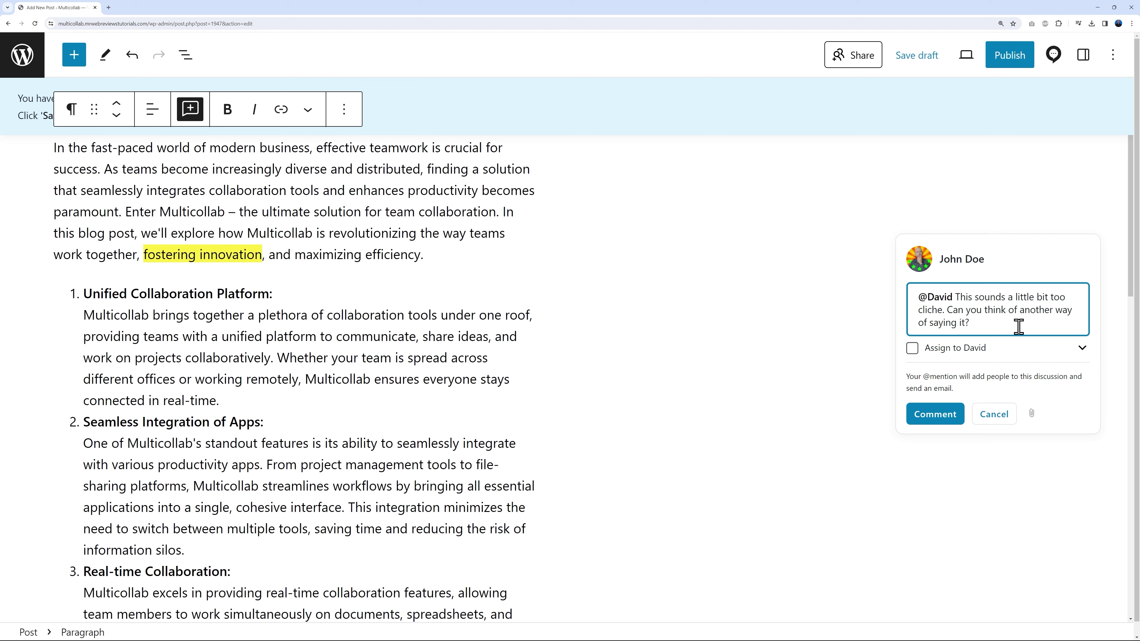
click(913, 349)
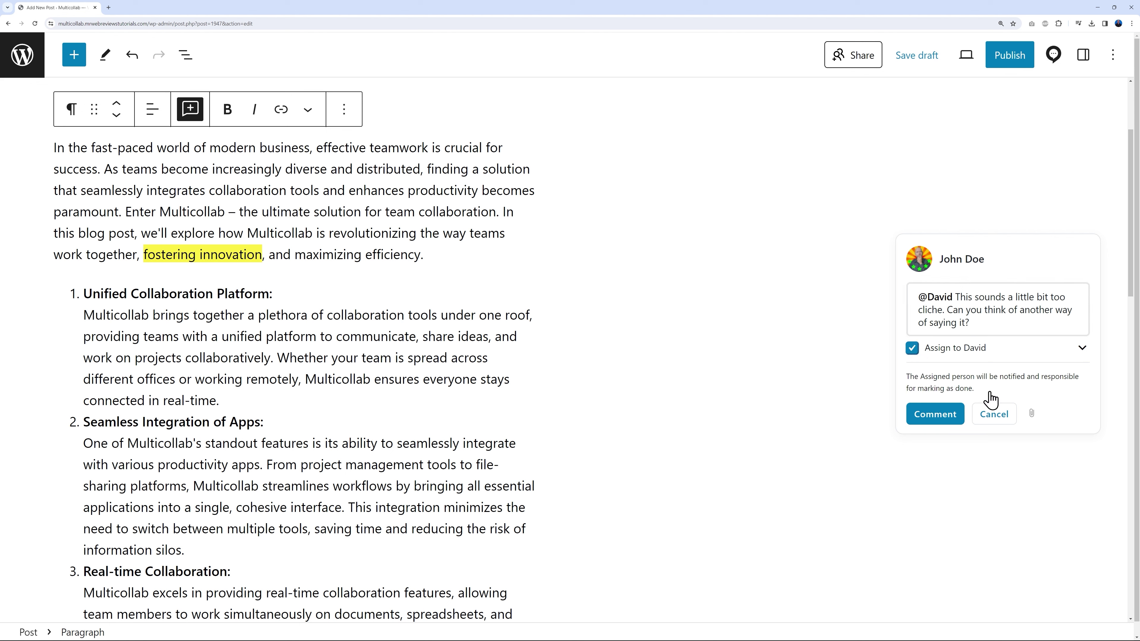
click(914, 350)
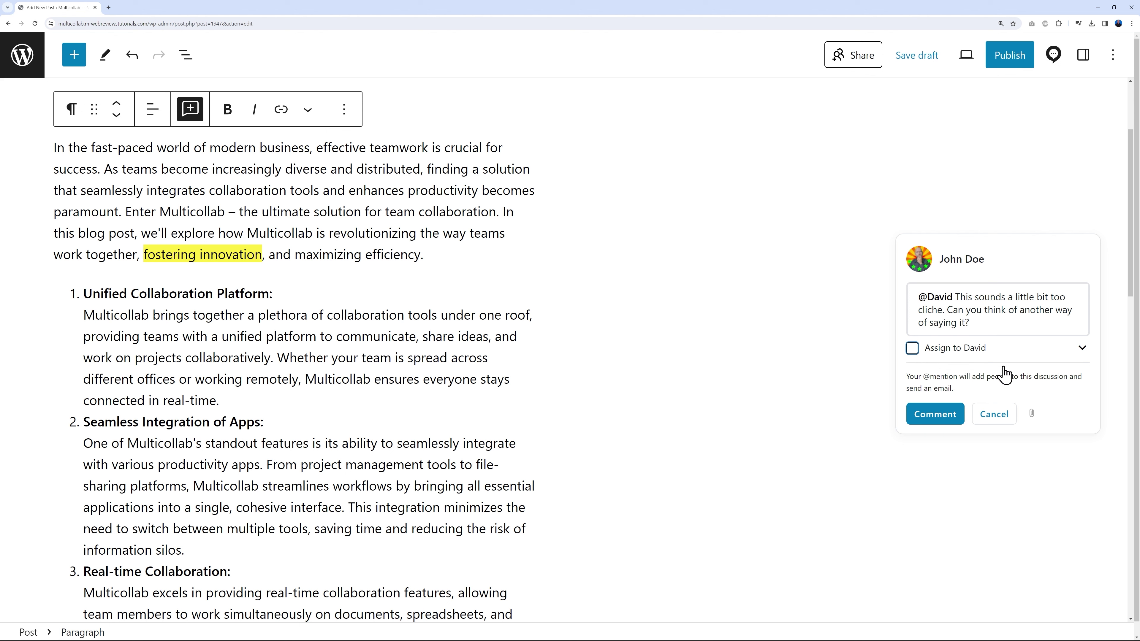
click(949, 426)
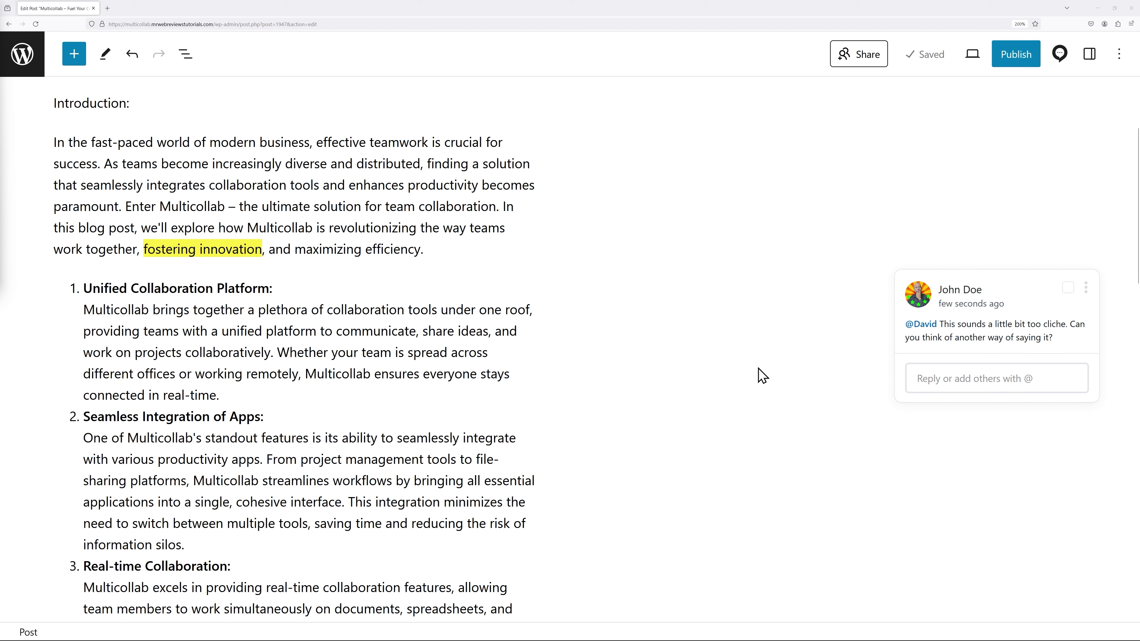
- Reply proposing 'the way teams work together, simultaneously and maximizing efficiency.'
click(921, 383)
text(Let's try: "the way teams work together, simultaneously and maximizing efficiency.")
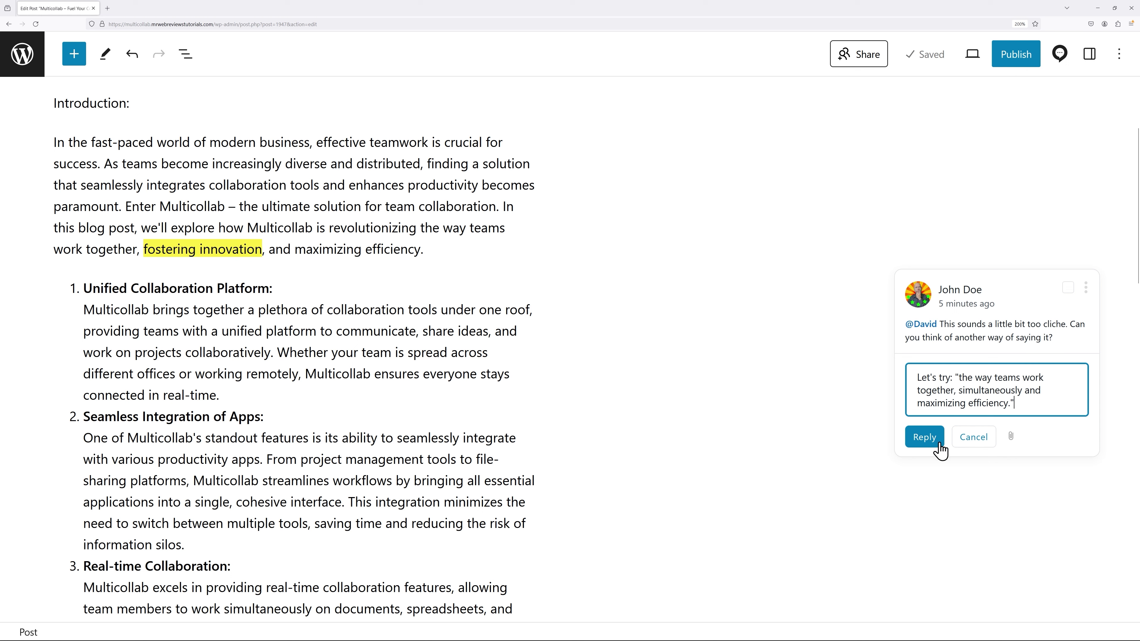
click(927, 439)
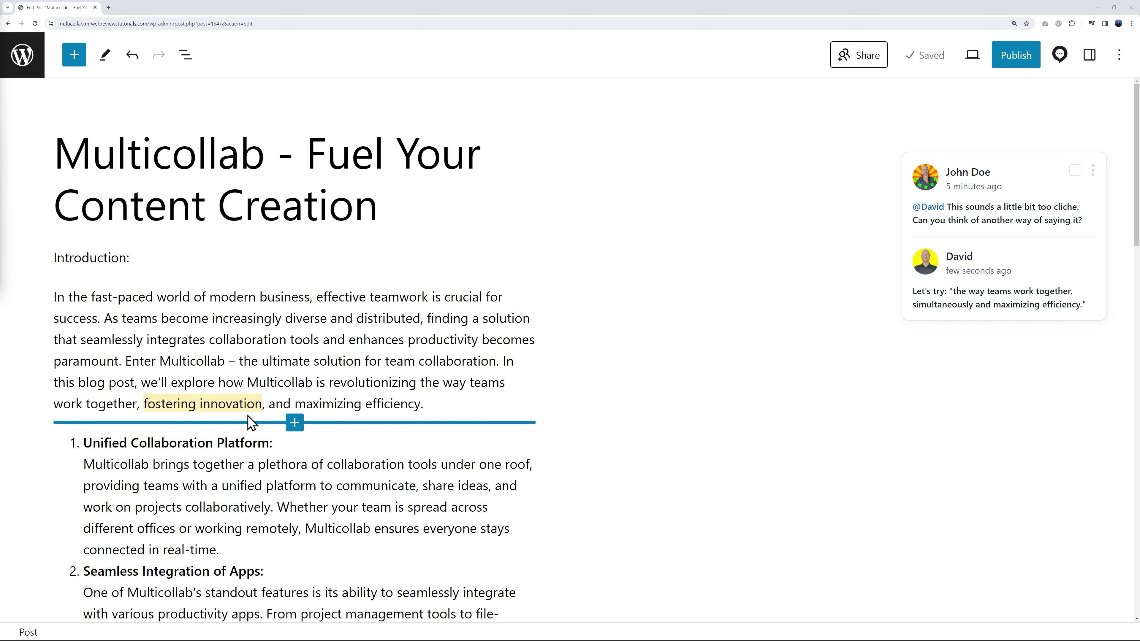
click(1075, 170)
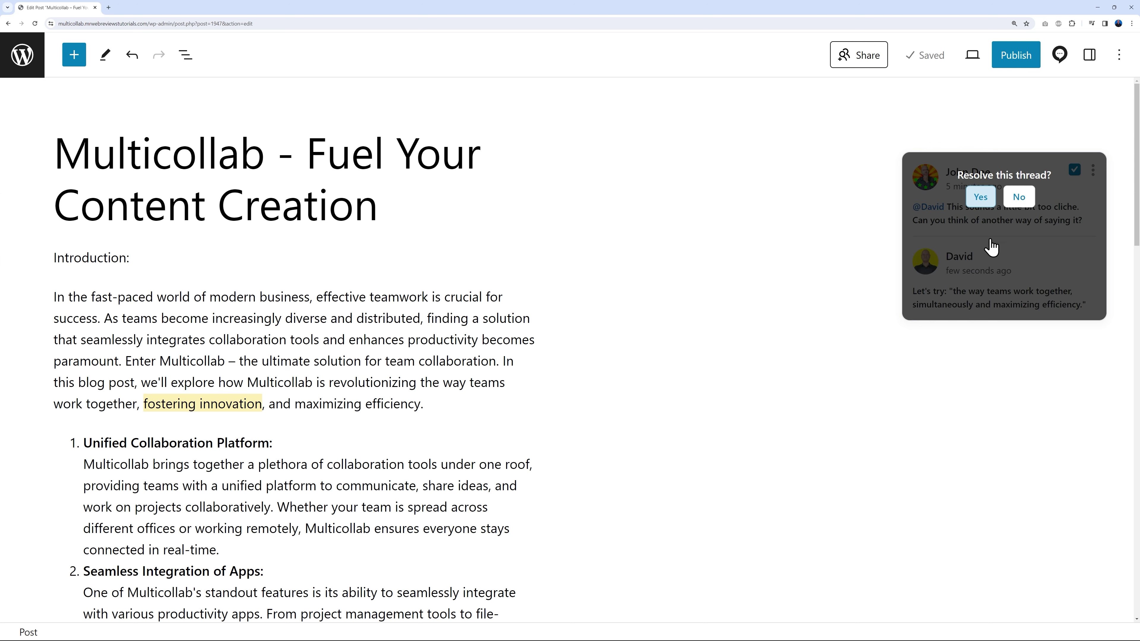
click(981, 198)
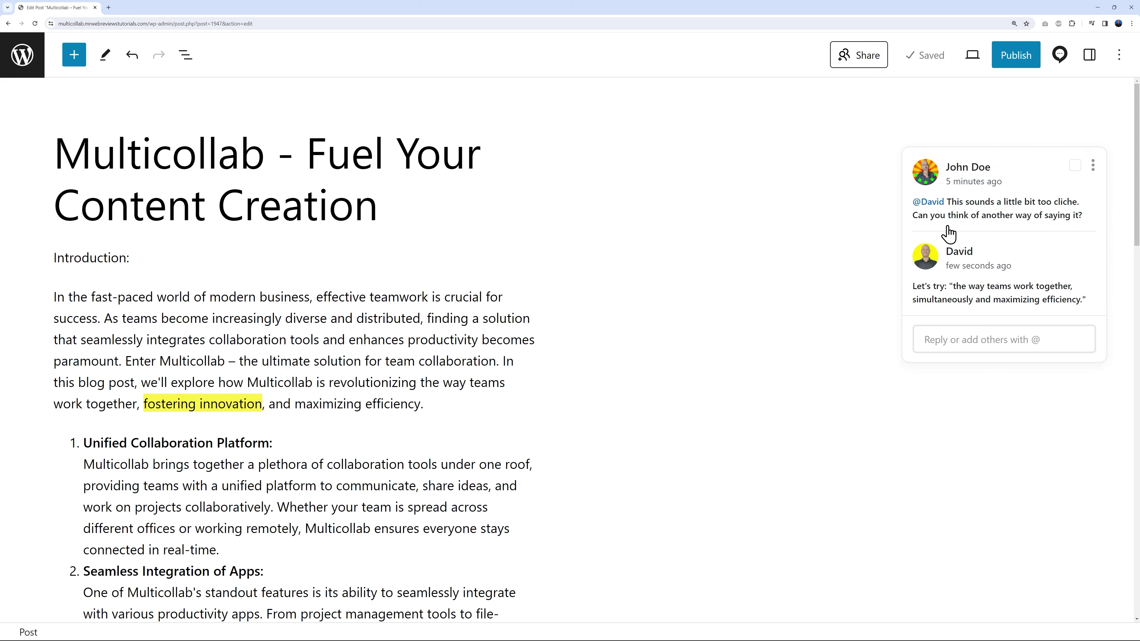
scroll(799, 372, down, 3)
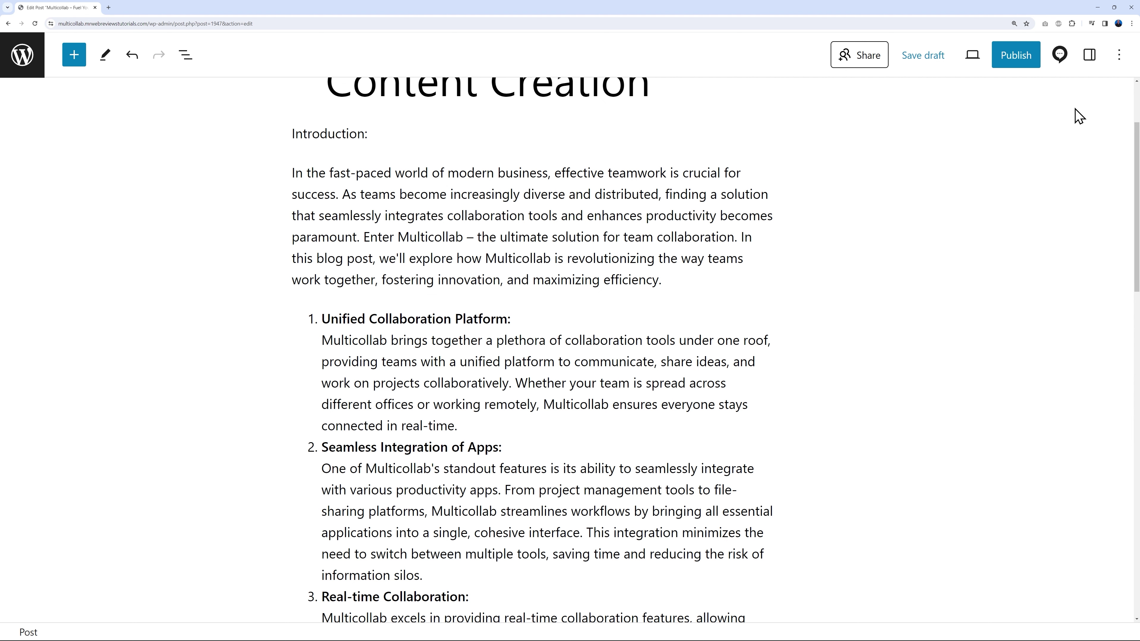
- Switch on Suggest Edits in Multicollab settings, then select 'fostering innovation'
click(1060, 54)
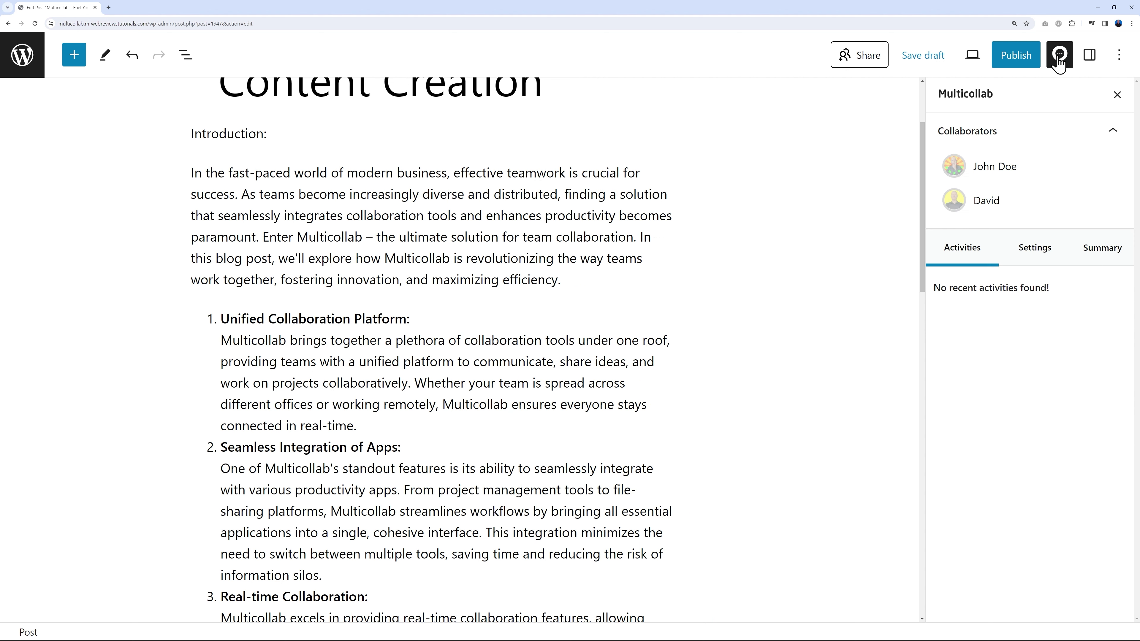
click(1036, 250)
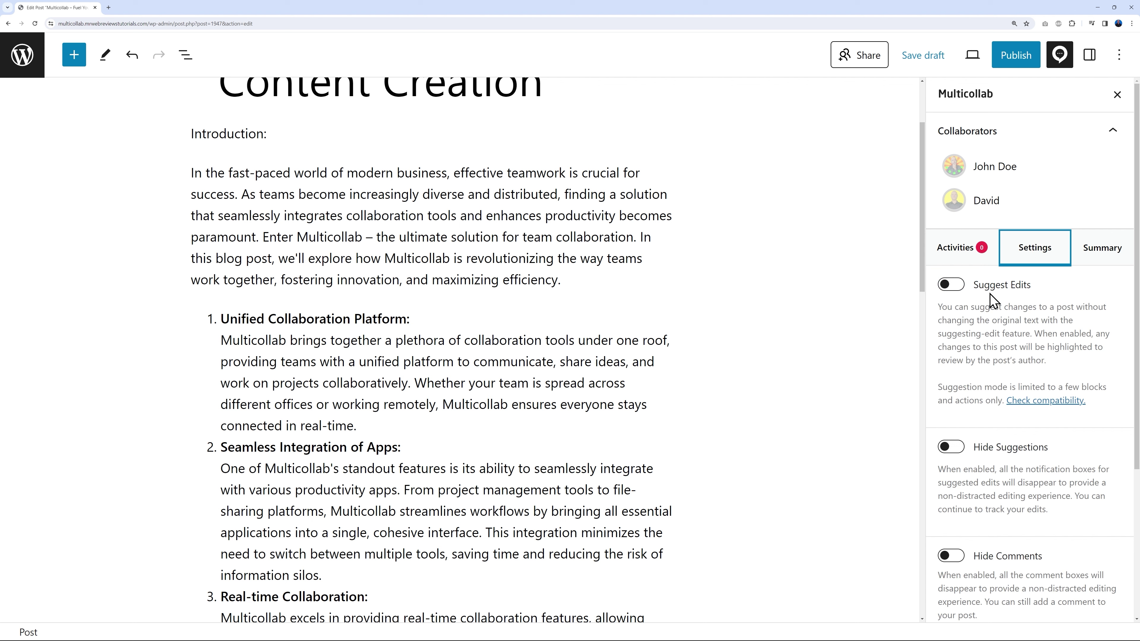
click(958, 290)
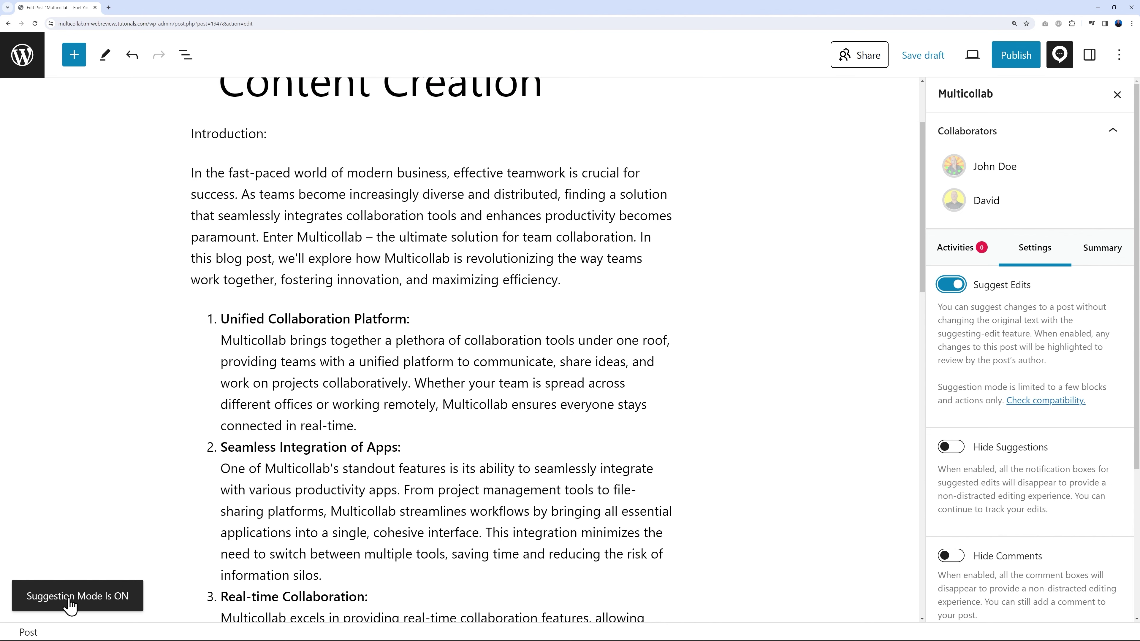
click(1117, 95)
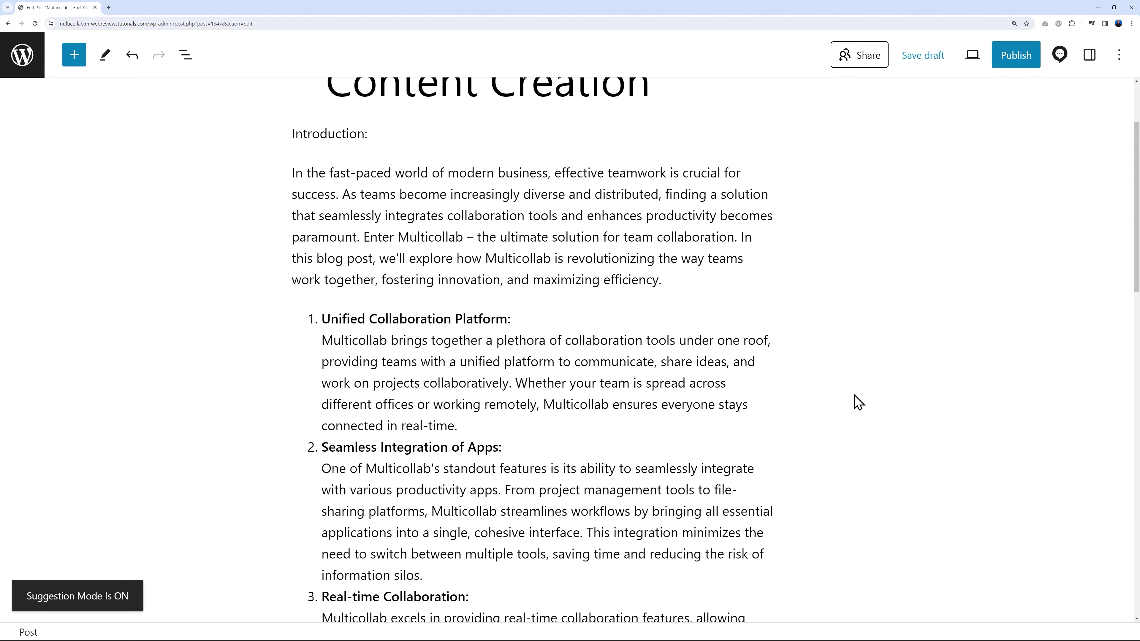
drag(381, 279, 501, 279)
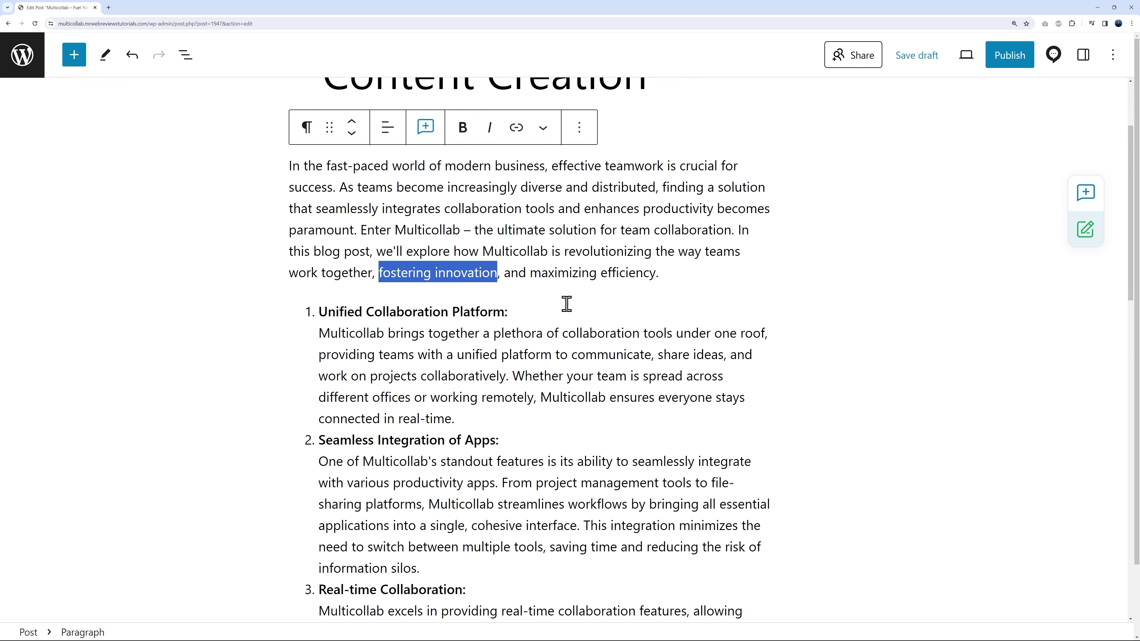
- Suggest replacing 'fostering innovation' with 'simultaneously', then accept the suggestion
key(BackSpace)
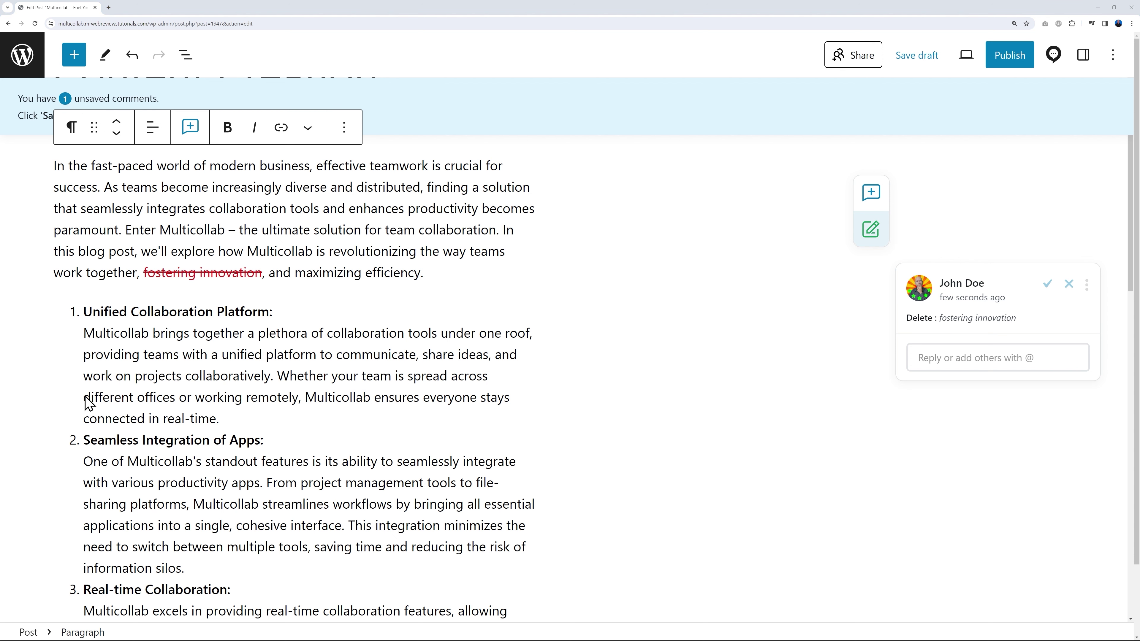
click(144, 273)
text(simultaneously)
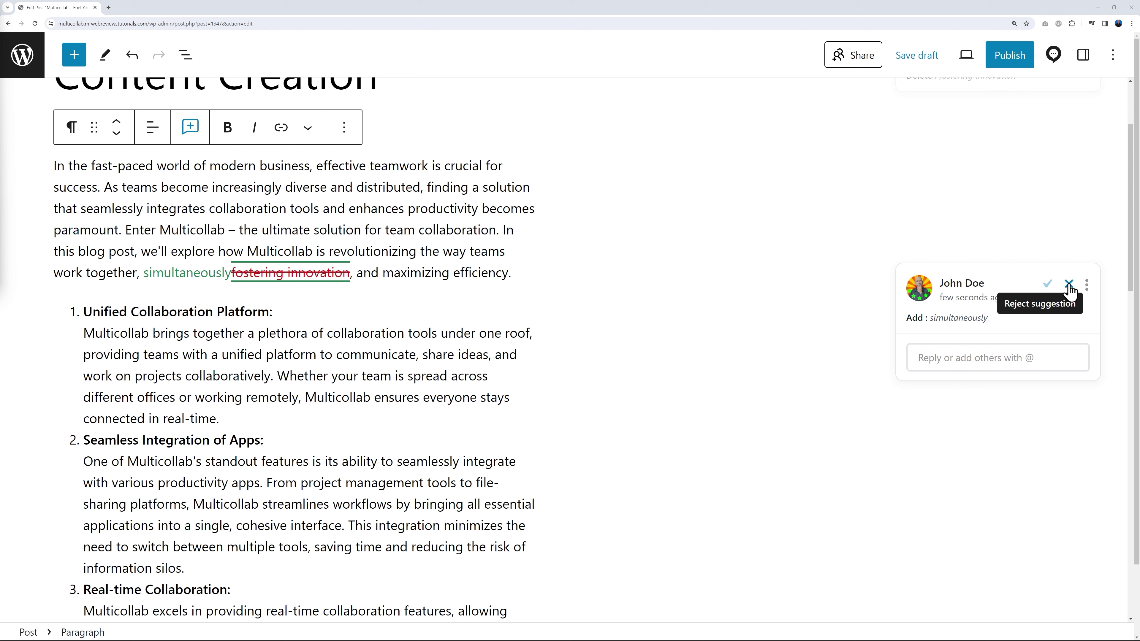
click(1048, 286)
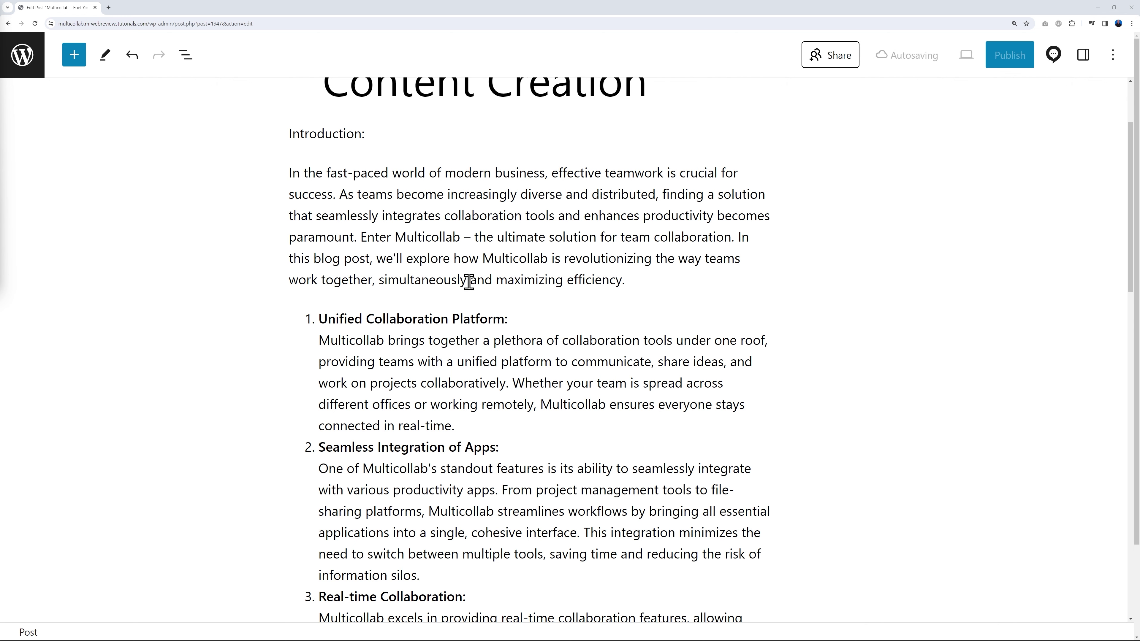
drag(379, 281, 467, 280)
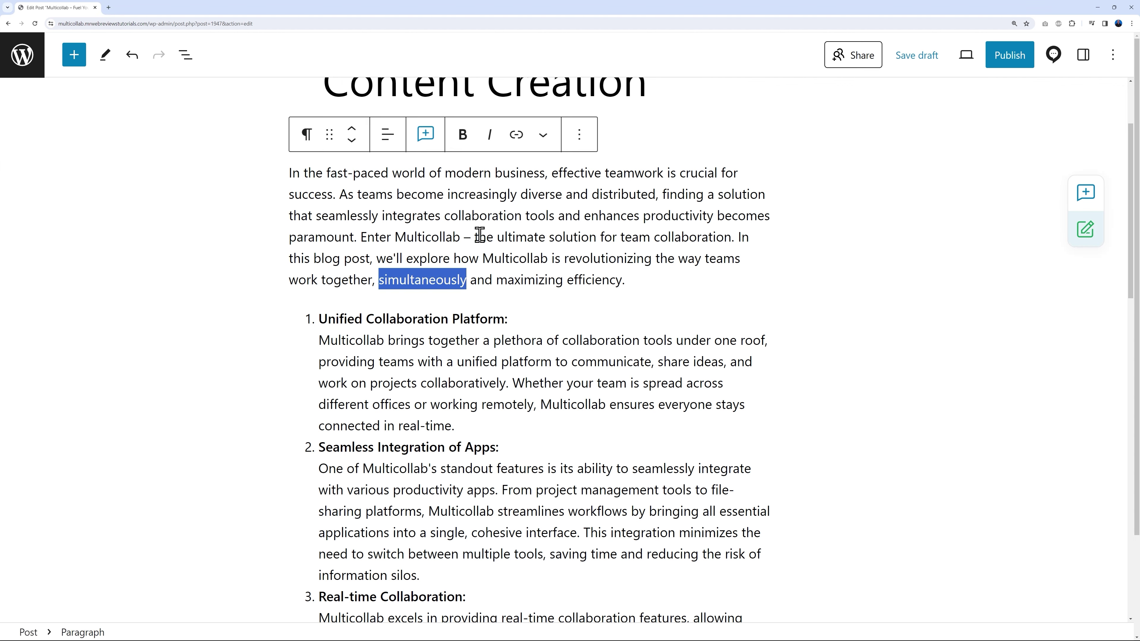
click(463, 143)
click(255, 145)
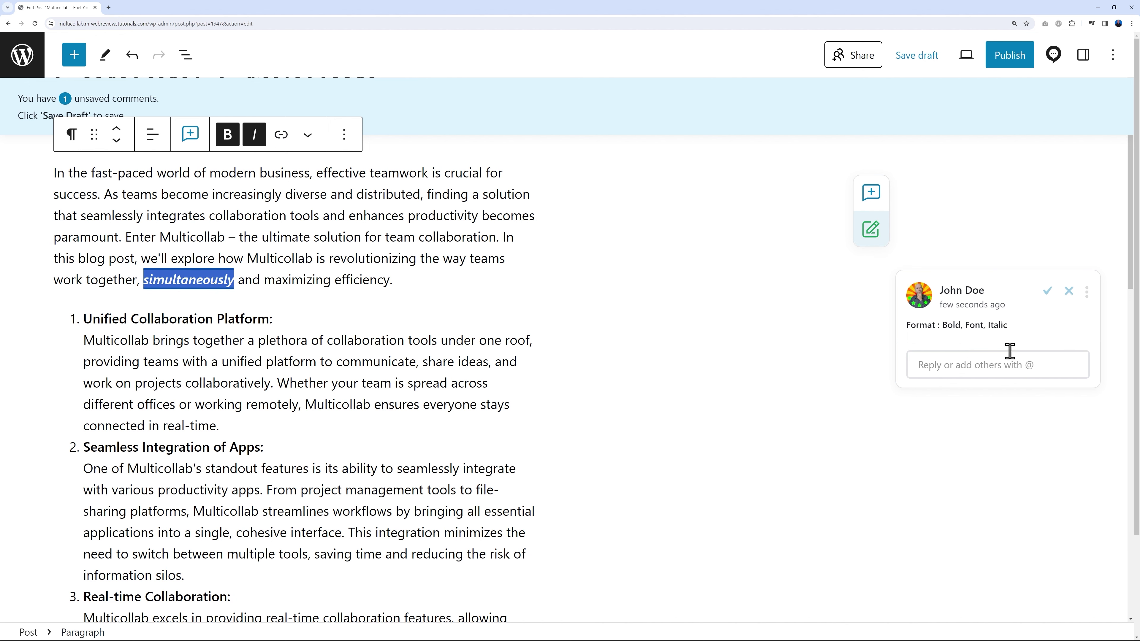
click(1069, 292)
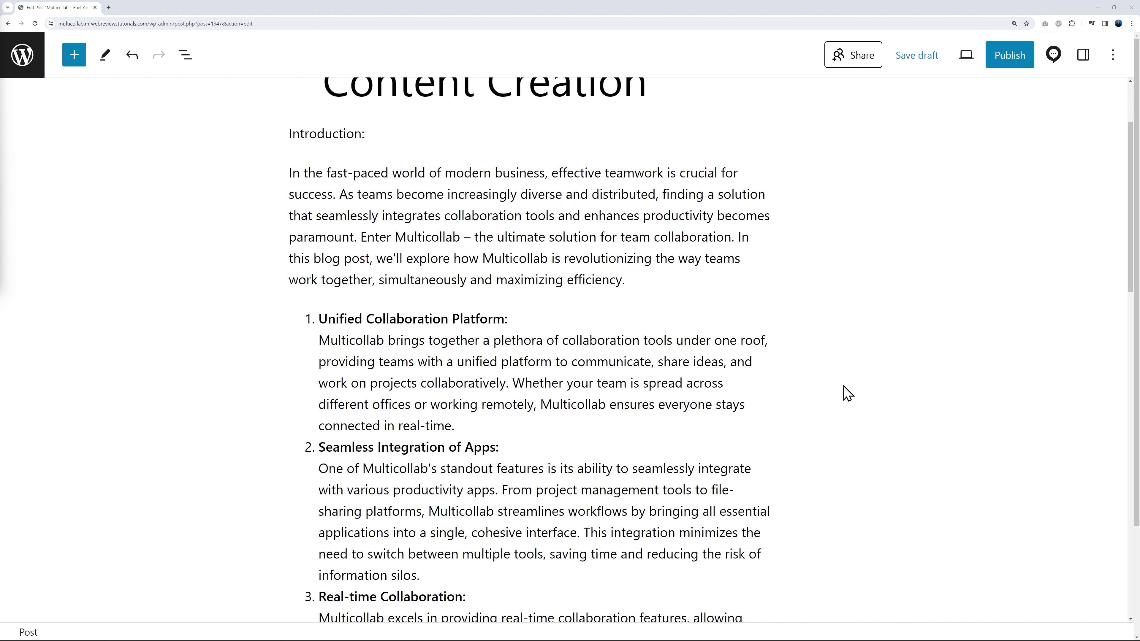
- Comment on the first list item's text asking for a similar image between paragraphs
drag(318, 339, 482, 425)
click(493, 280)
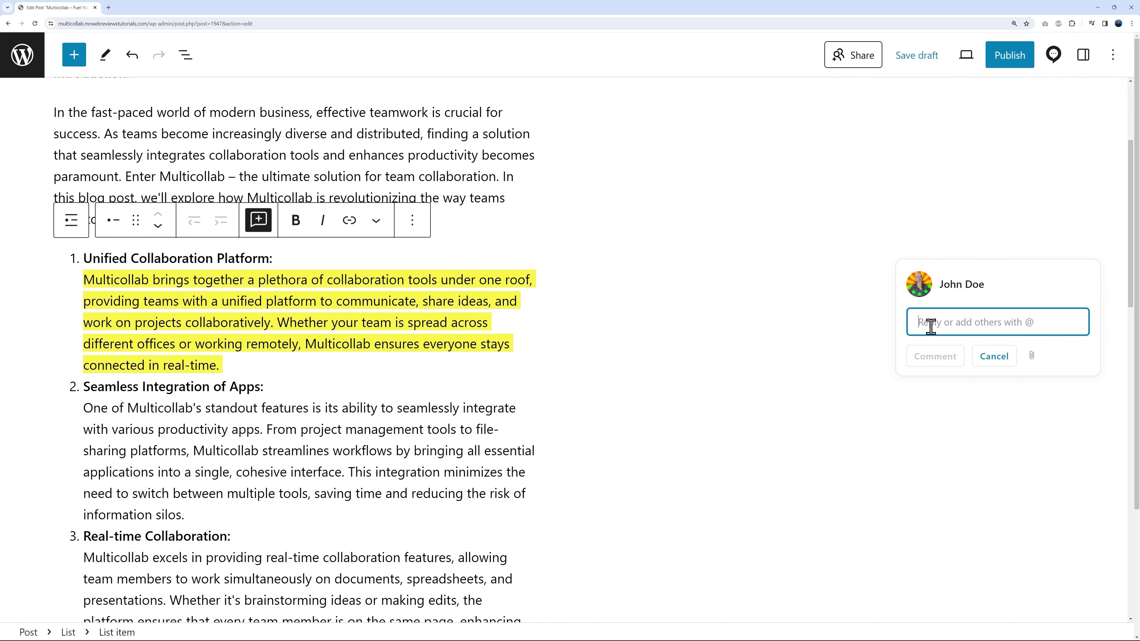
text(Can we insert a similar image in between those 2 paragraphs)
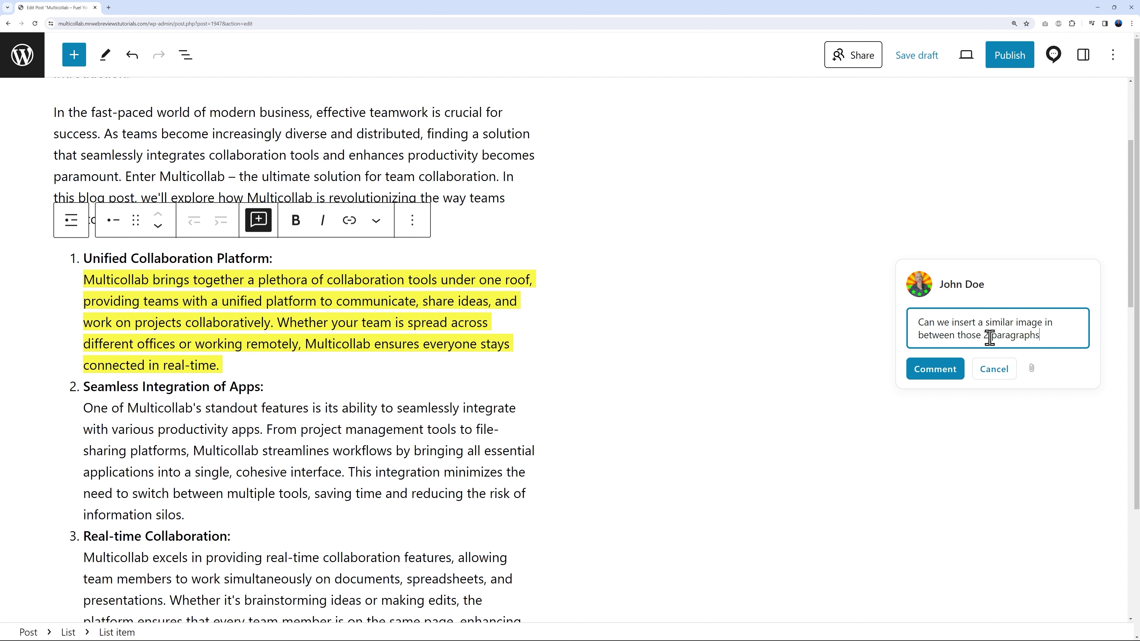
- Attach the office meeting photo from the Media Library to that comment
click(1039, 368)
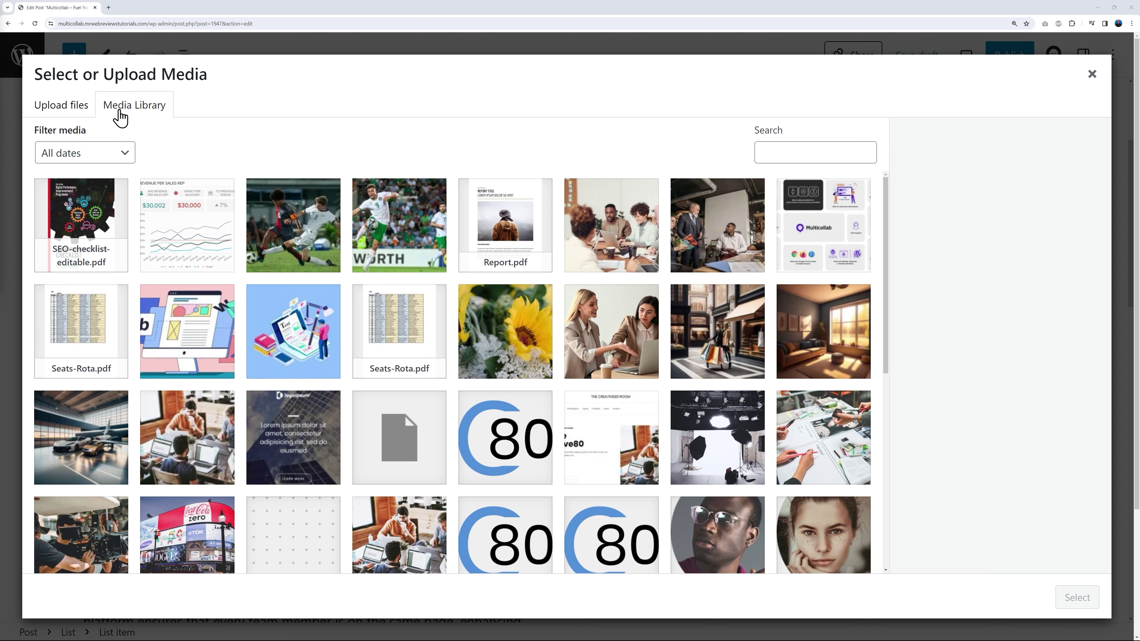
click(78, 116)
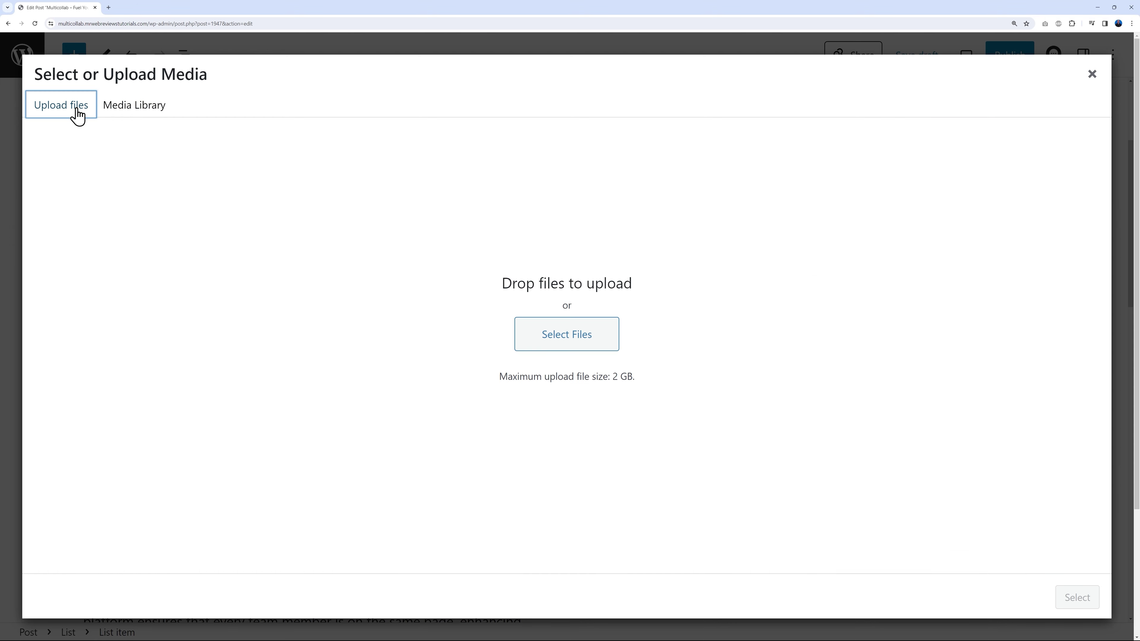
click(133, 112)
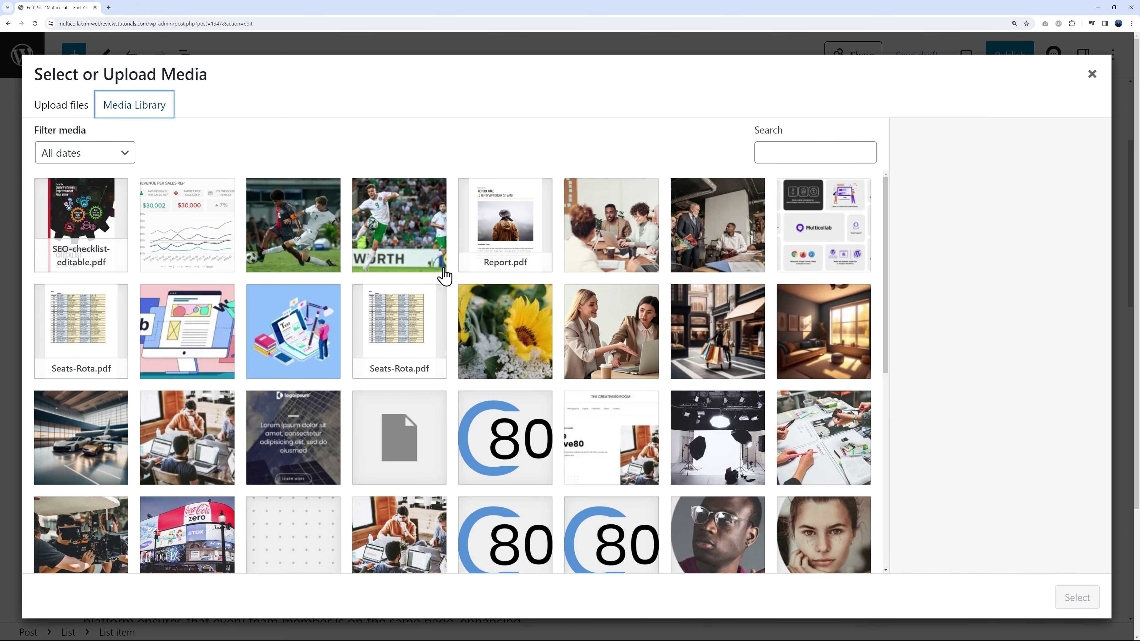
click(710, 252)
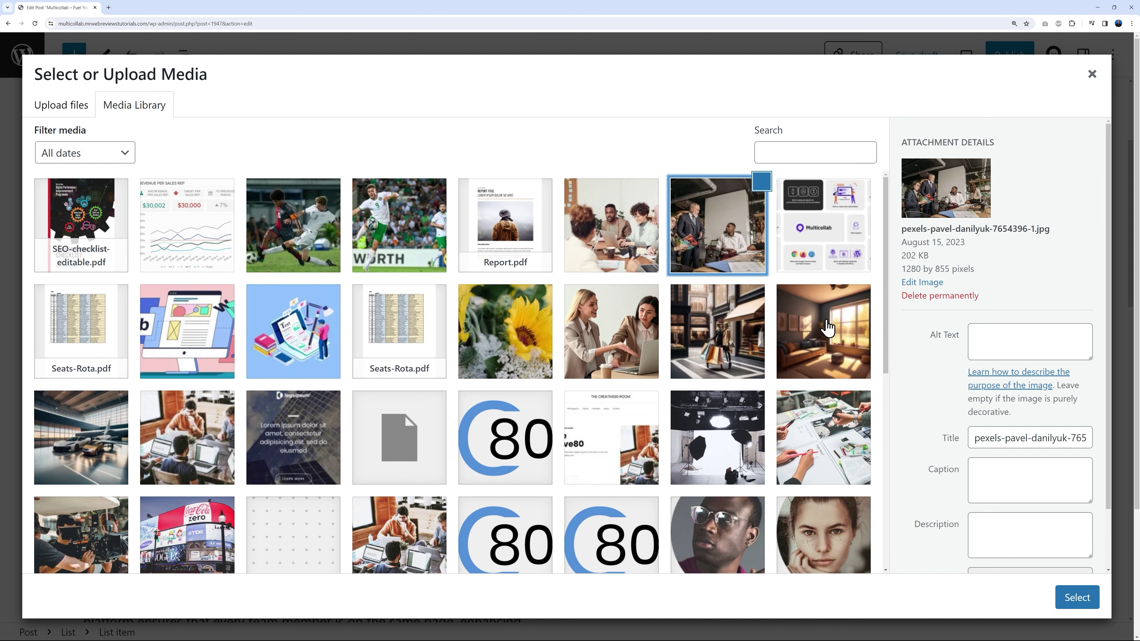
click(1078, 601)
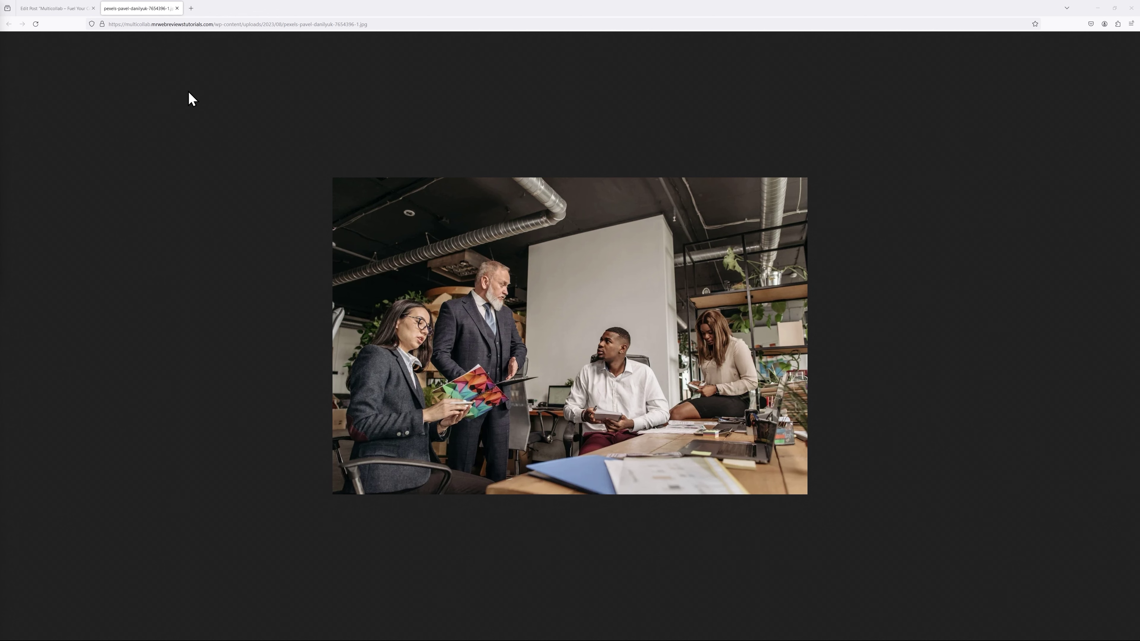
- Close the photo tab and return to the Edit Post tab with the post editor
click(53, 8)
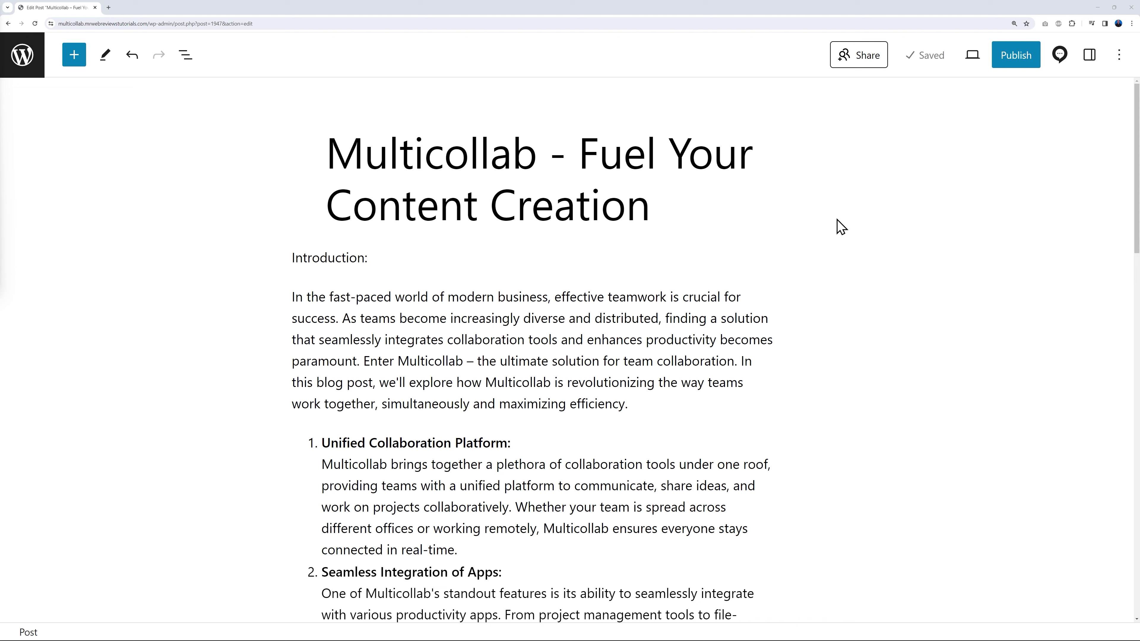
- Switch on Real-time Editing in the Multicollab panel's Settings for this post
click(1060, 58)
click(1036, 248)
scroll(1063, 431, down, 5)
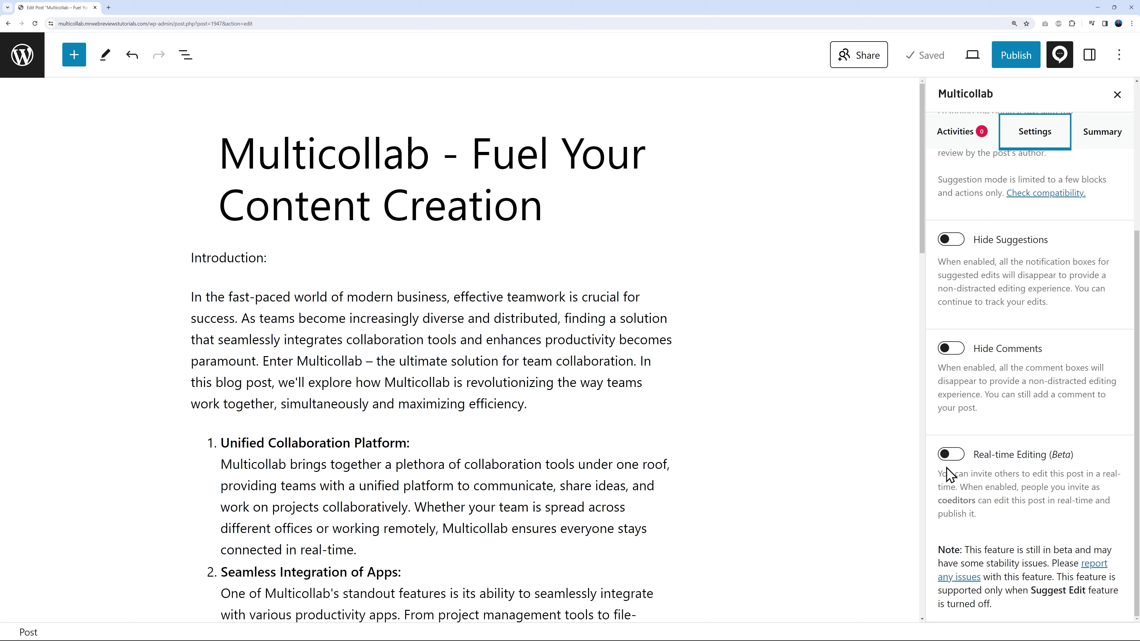
click(961, 458)
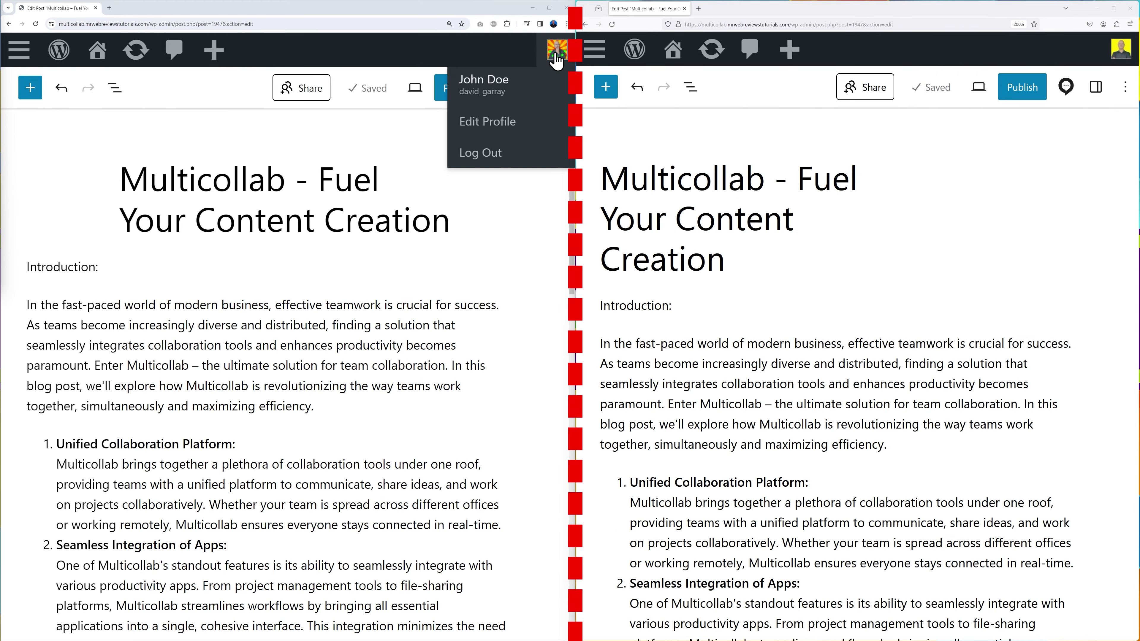
- Append ' Type something here...' after 'efficiency.' in the intro paragraph in the left window
mouse_move(1128, 50)
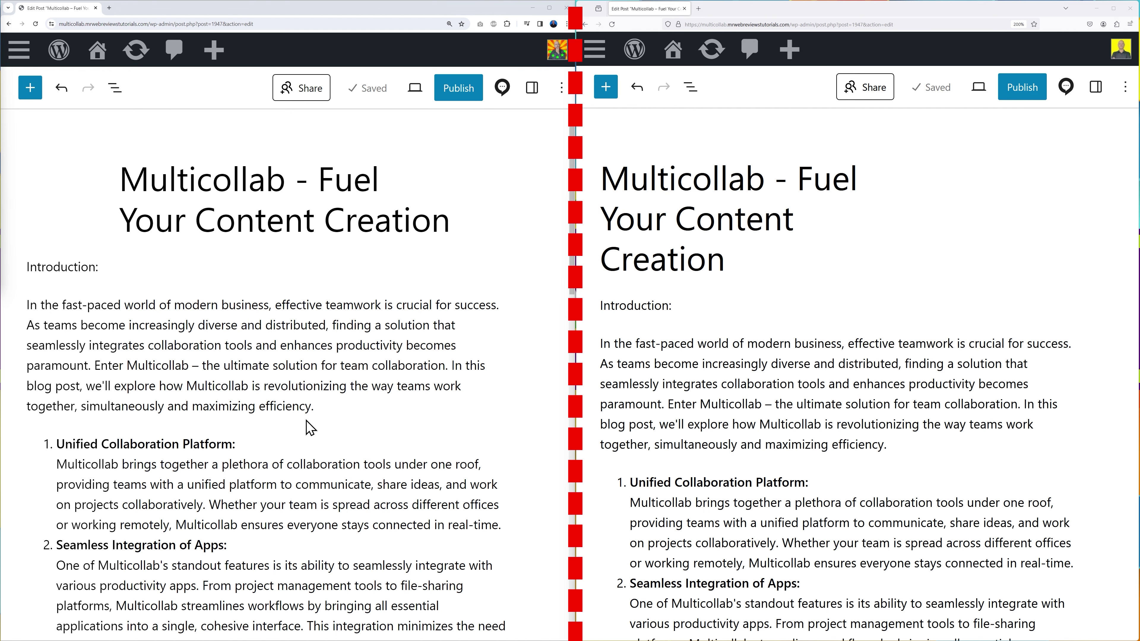
click(324, 403)
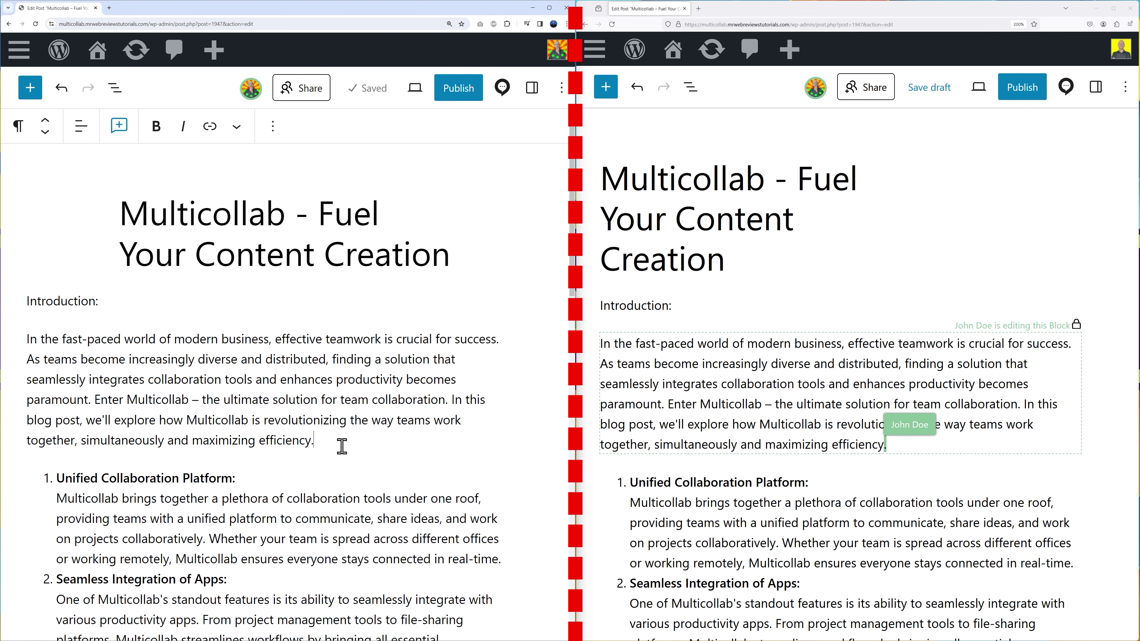
text(Type)
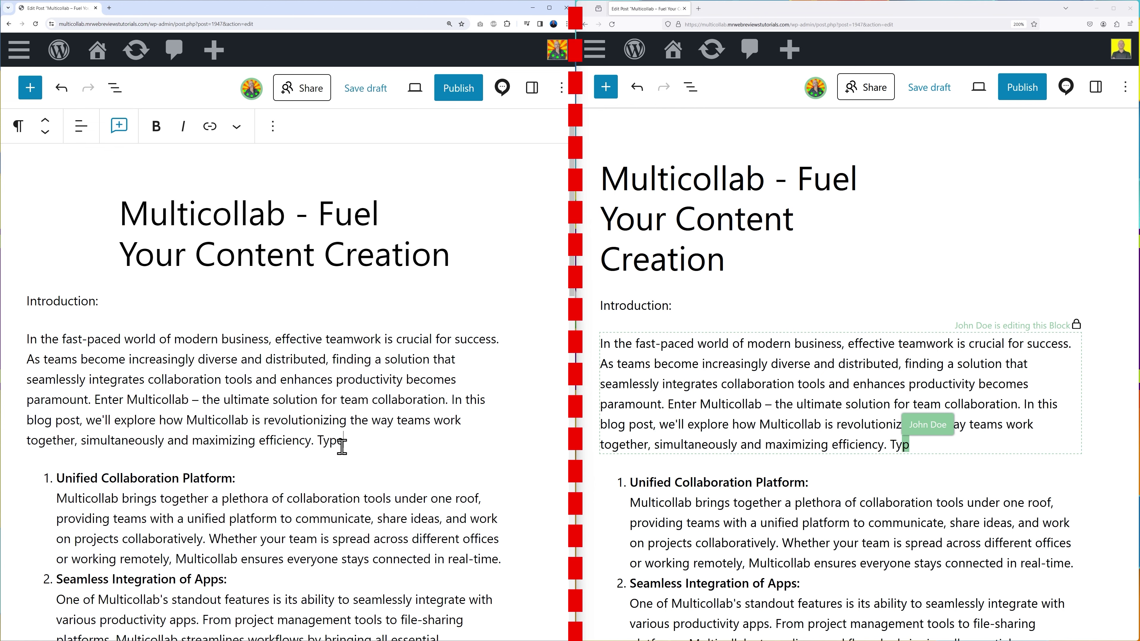
text( something)
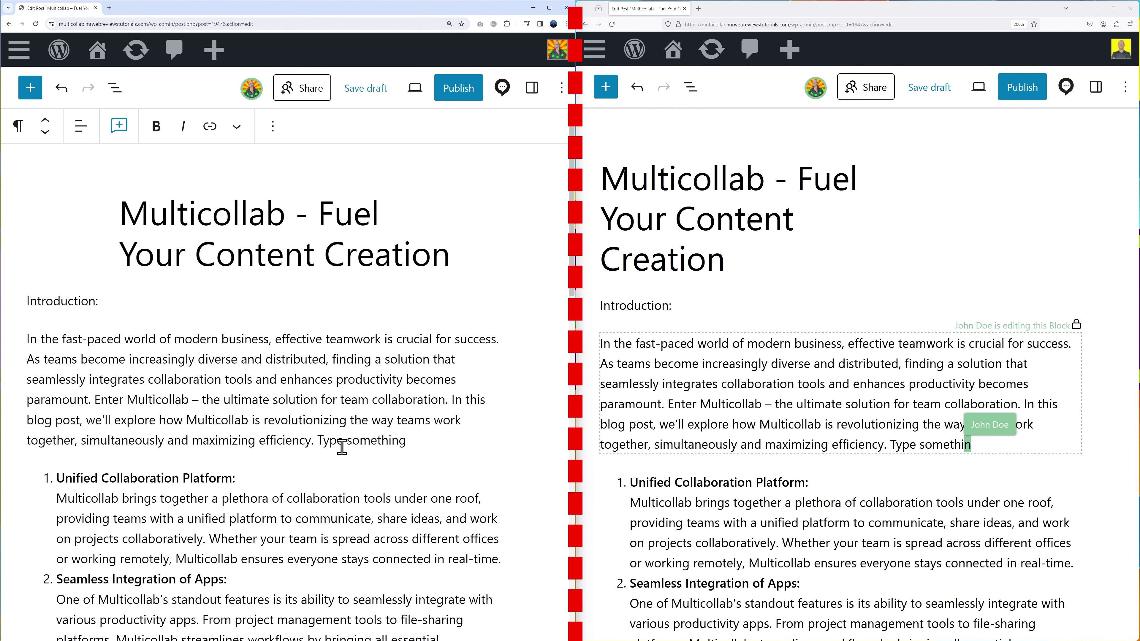
text( here...)
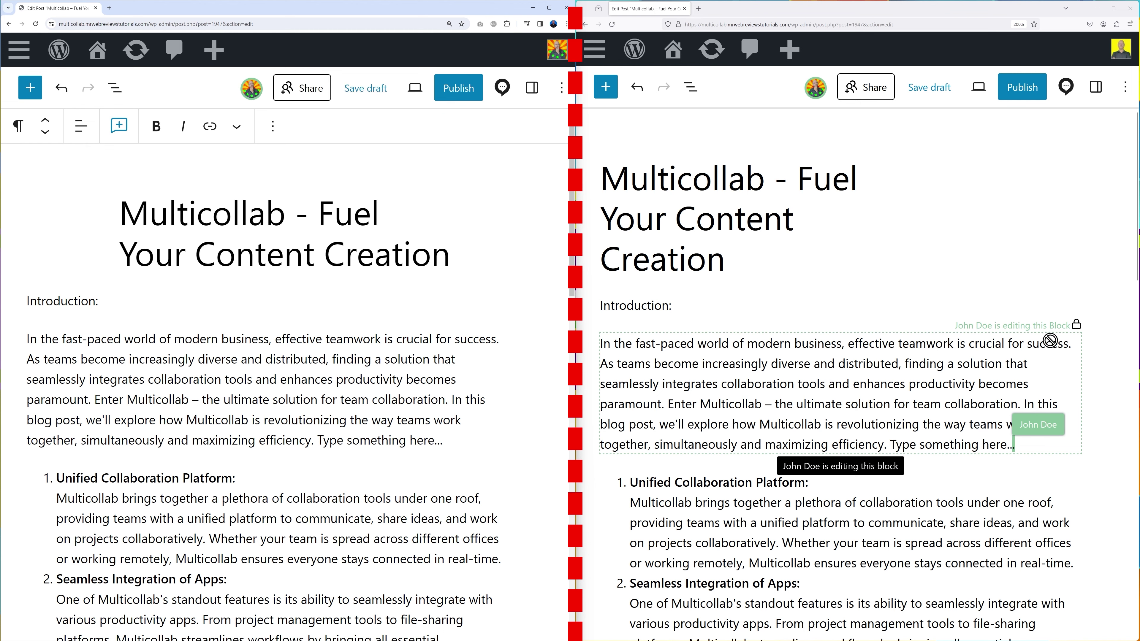
scroll(1061, 472, down, 5)
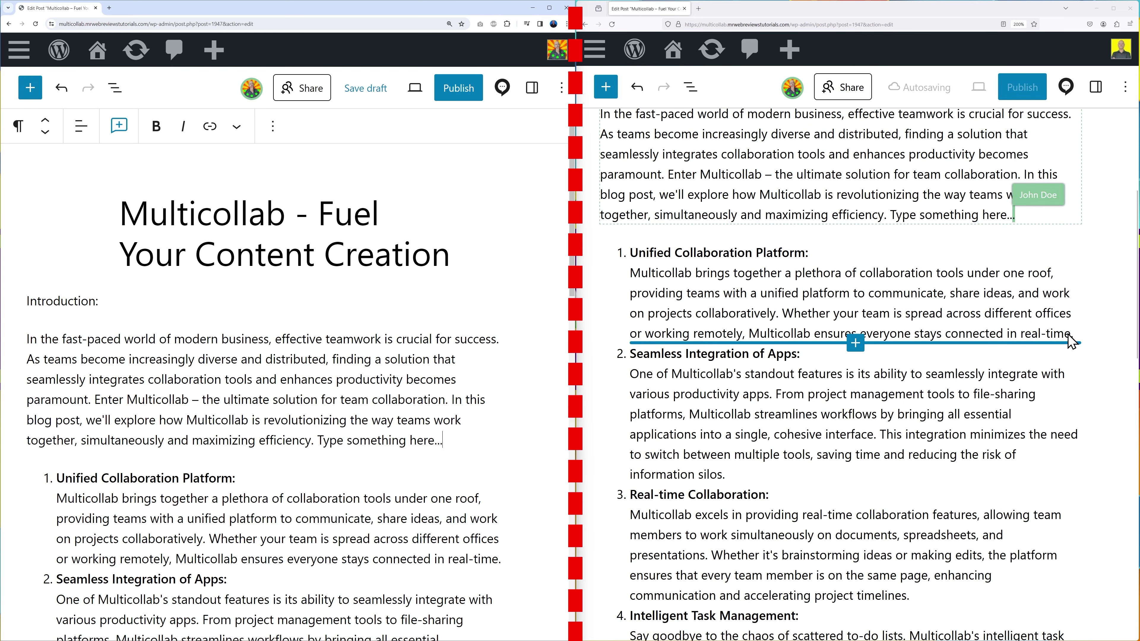
- In the right window, add a line 'Start typing here...' after 'real-time.' in list item 1
click(1073, 342)
click(1073, 336)
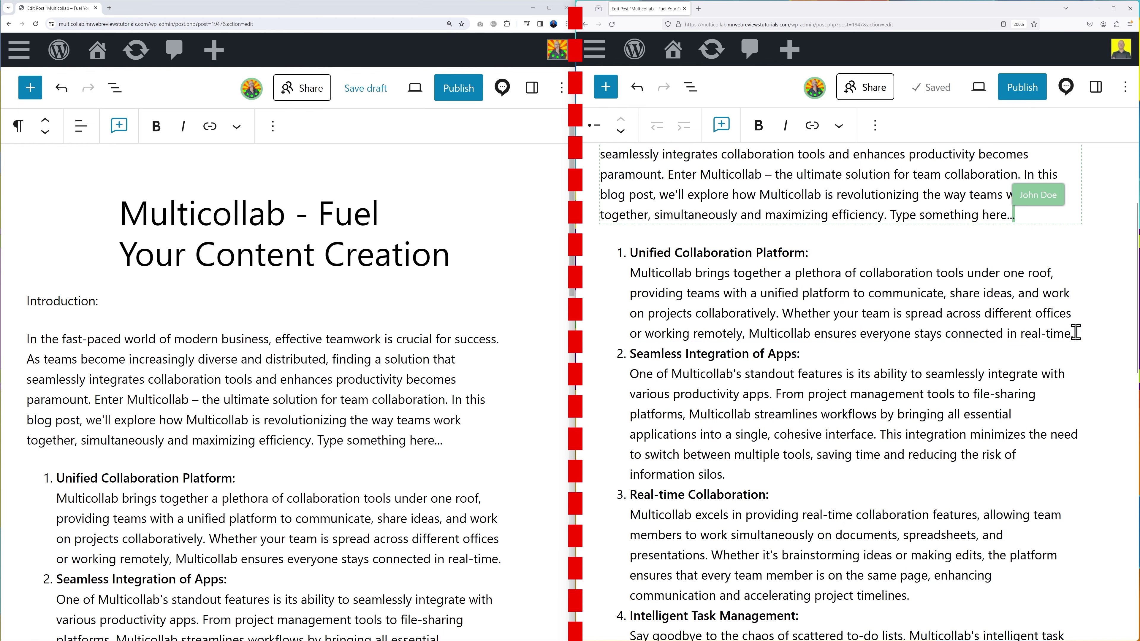
key(shift+Return)
text(Start ty[p)
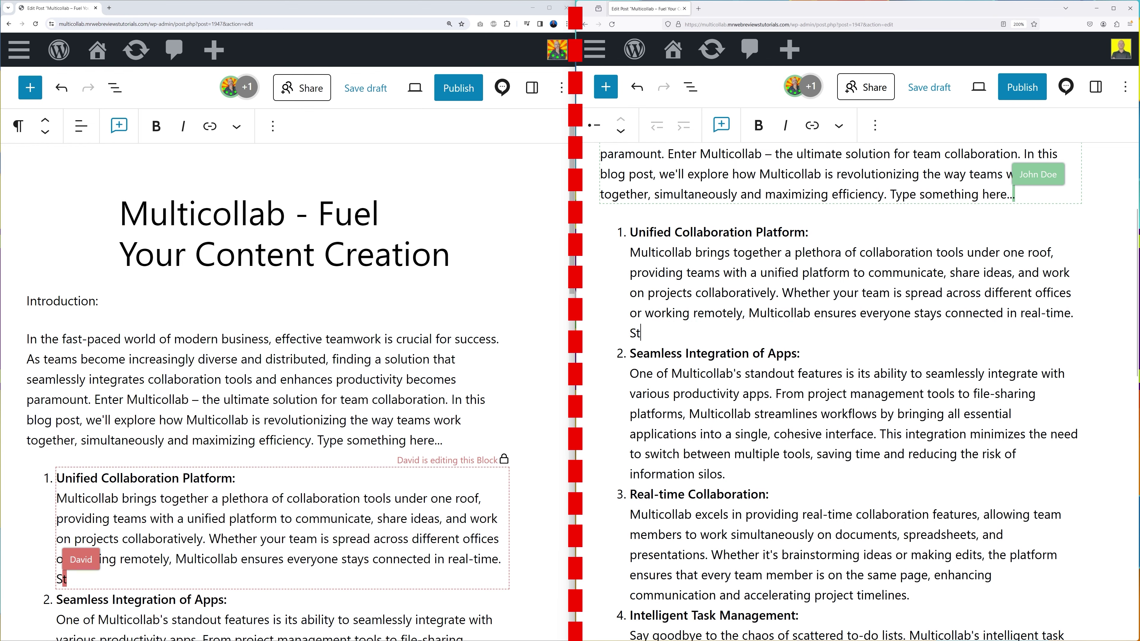
key(BackSpace)
key(BackSpace)
text(p)
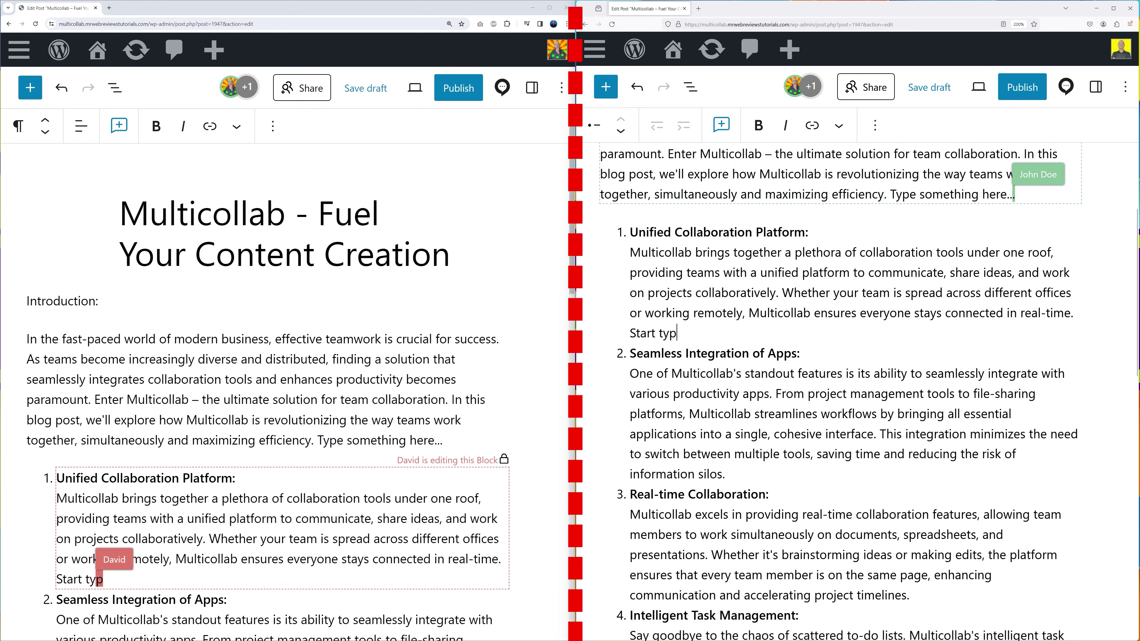
text(ing here...)
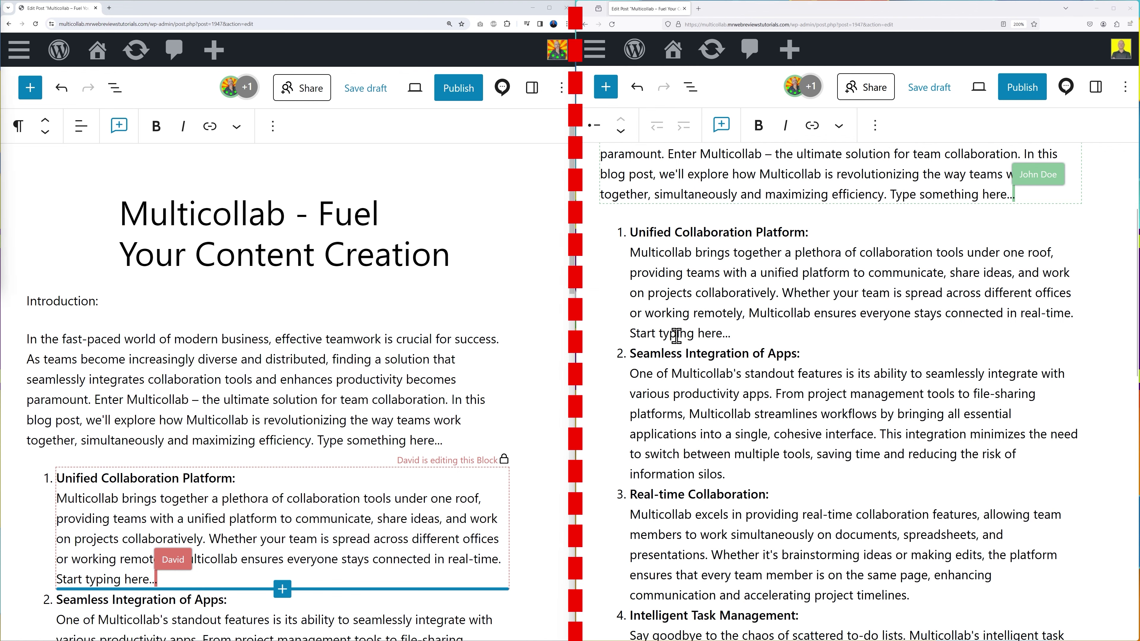
- Make the word 'typing' bold and italic
drag(659, 333, 694, 333)
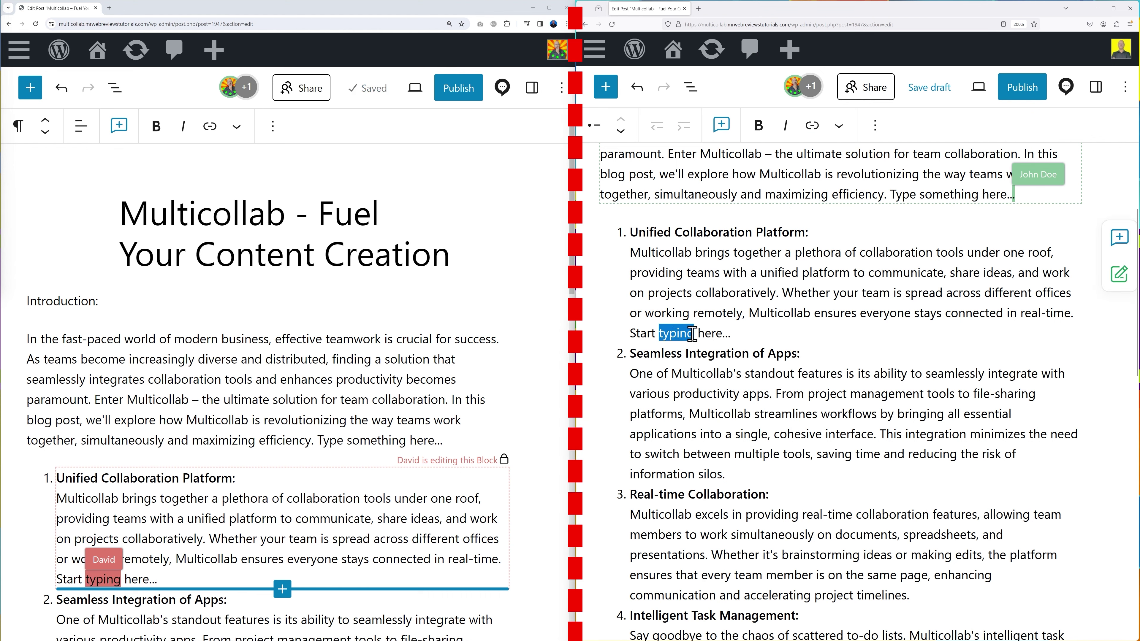
click(763, 130)
click(785, 127)
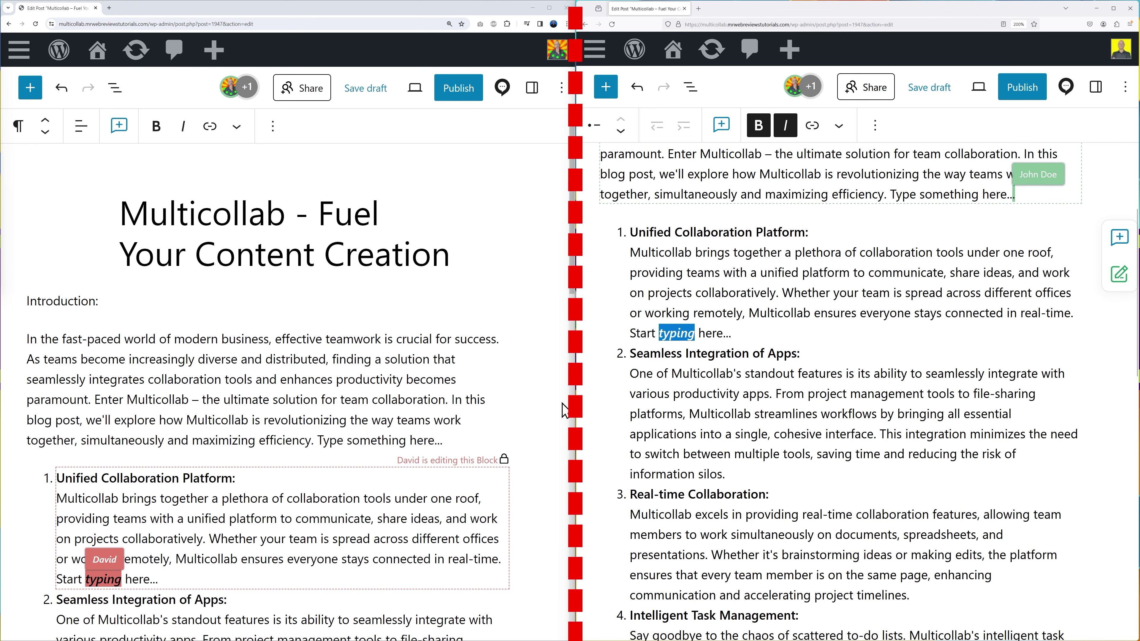
click(526, 394)
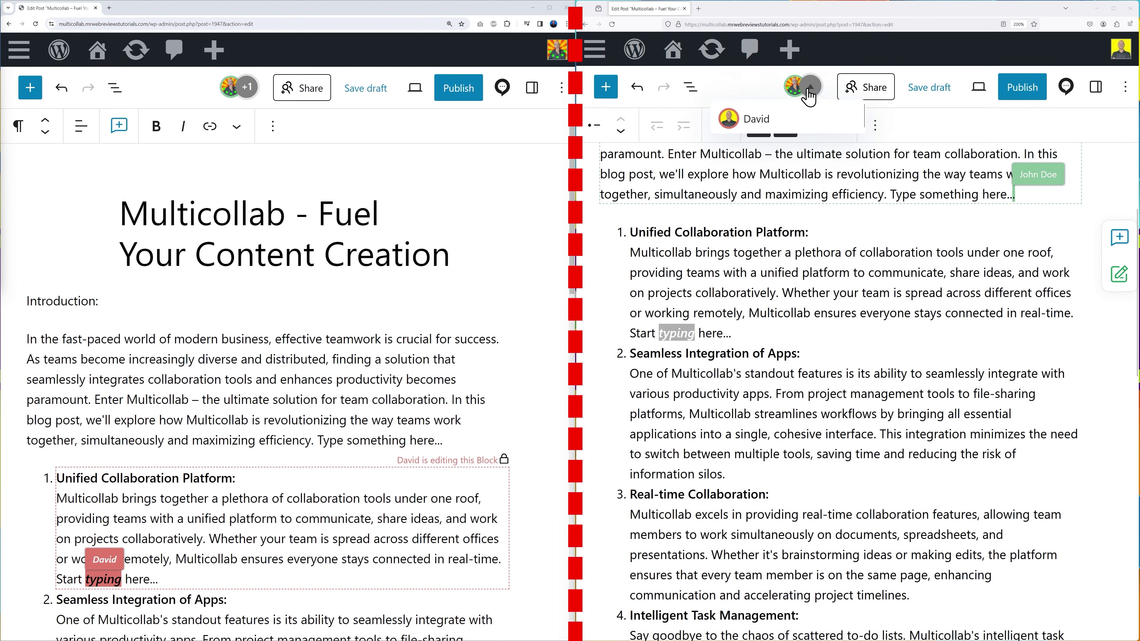
mouse_move(803, 100)
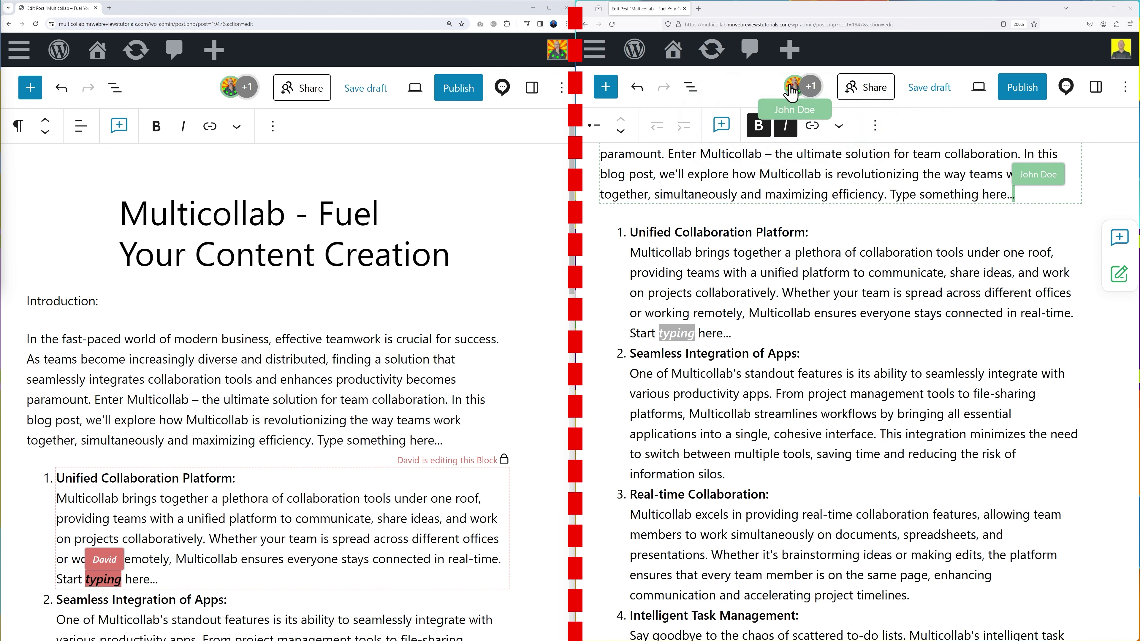
mouse_move(245, 96)
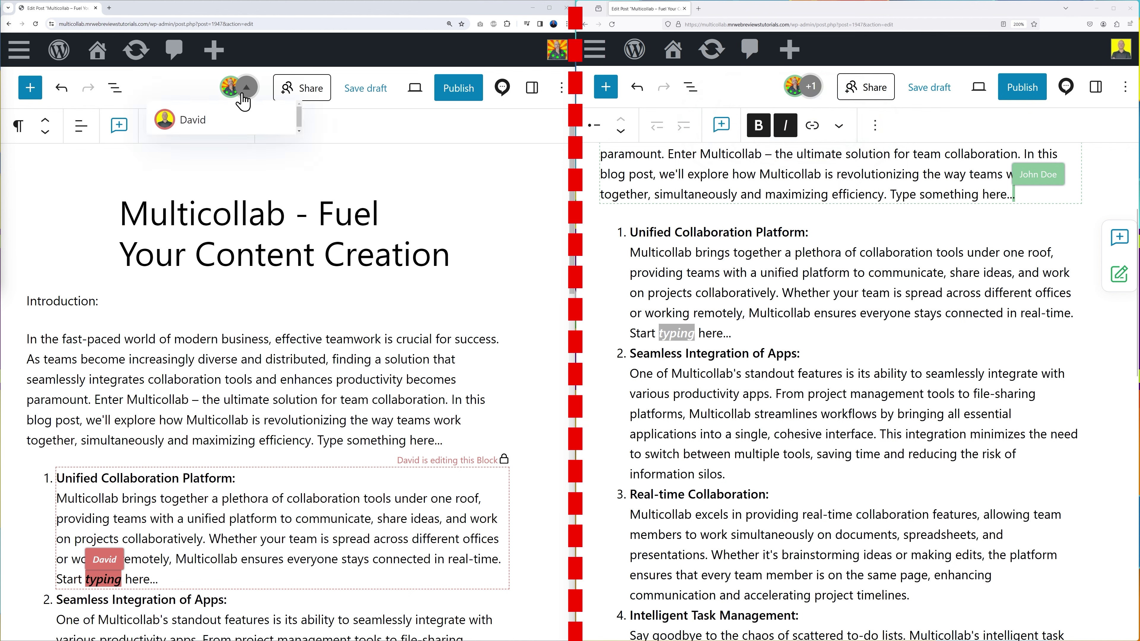